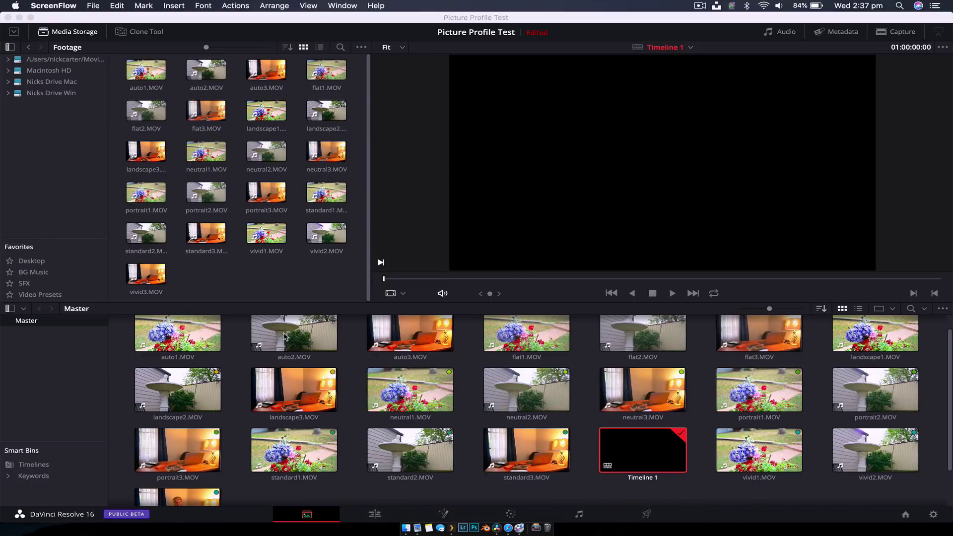
# Step: Bring the DaVinci Resolve window with the Picture Profile Test project to the front
pyautogui.click(510, 19)
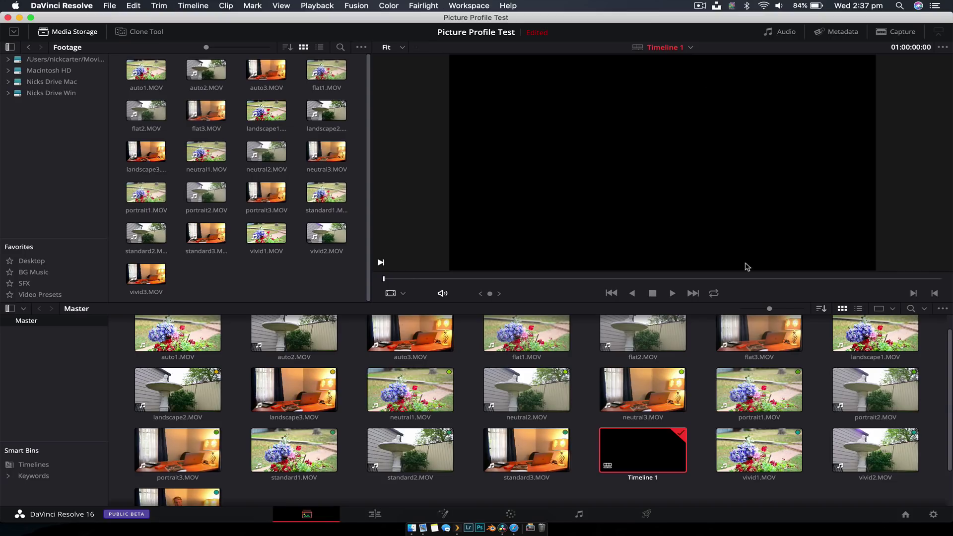
# Step: Review the Project Settings timeline resolution list and keep it at 1920 x 1080 HD
pyautogui.click(933, 514)
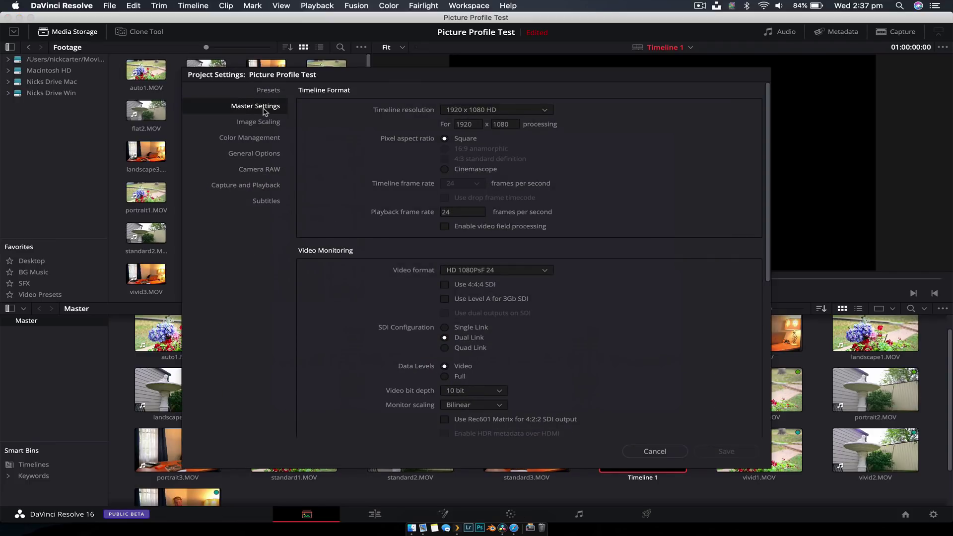
pyautogui.click(451, 108)
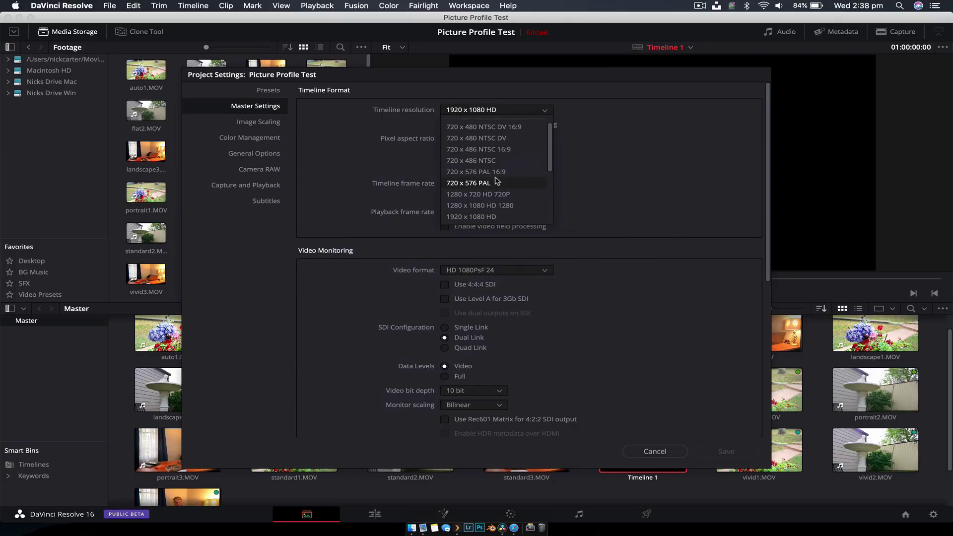
pyautogui.scroll(-5, 496, 181)
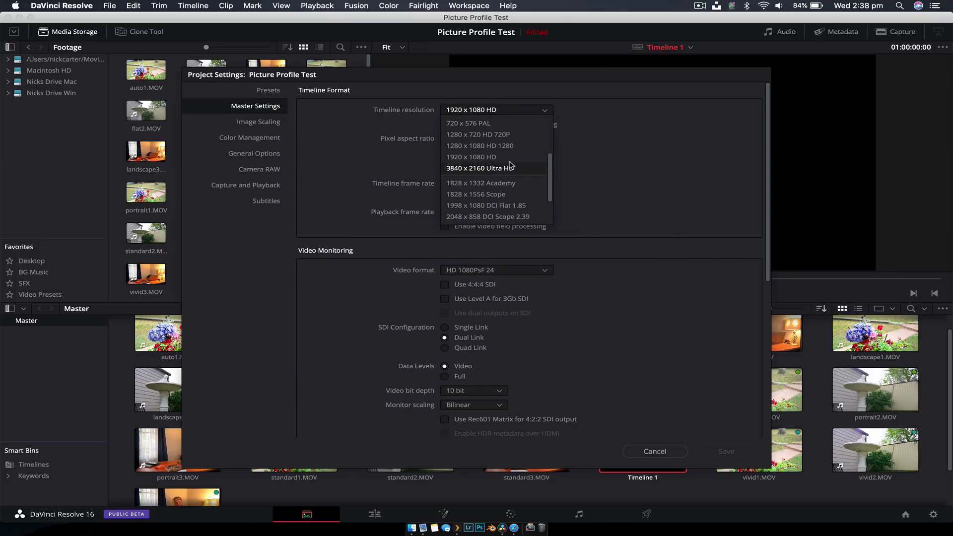
pyautogui.scroll(-3, 510, 165)
pyautogui.scroll(5, 518, 149)
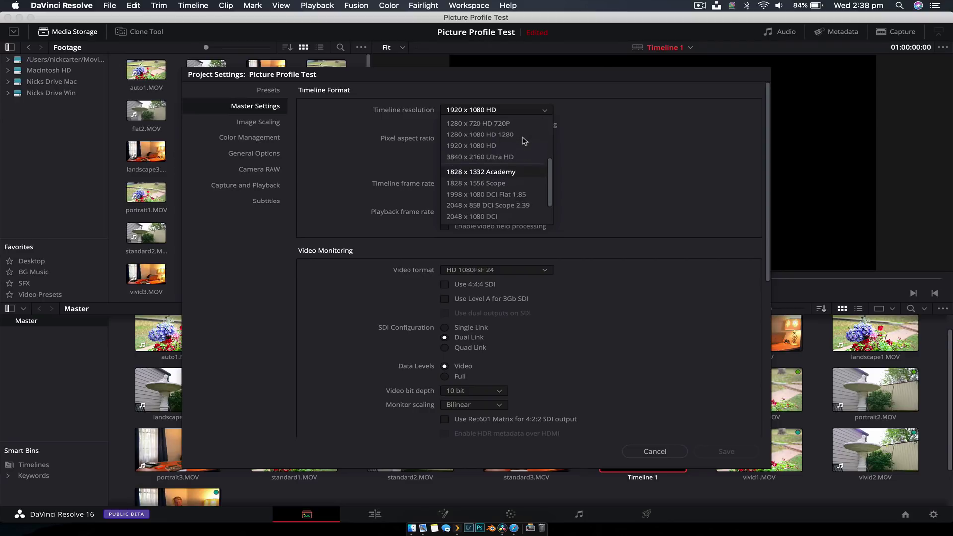
pyautogui.click(498, 172)
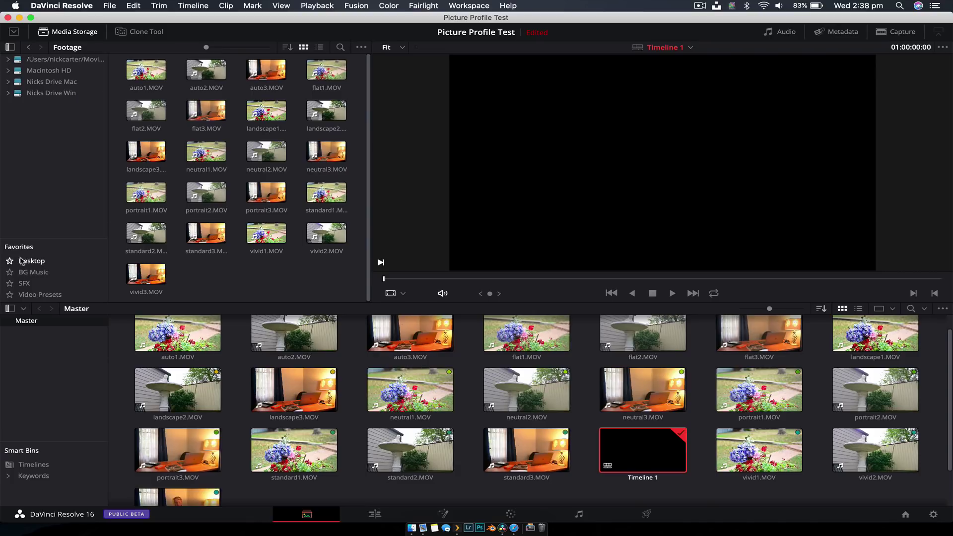
# Step: Enlarge the Favorites list by dragging its splitter up, then return to the Resolve window
pyautogui.moveTo(34, 237); pyautogui.dragTo(56, 223)
pyautogui.hotkey('ctrl', 'Up')
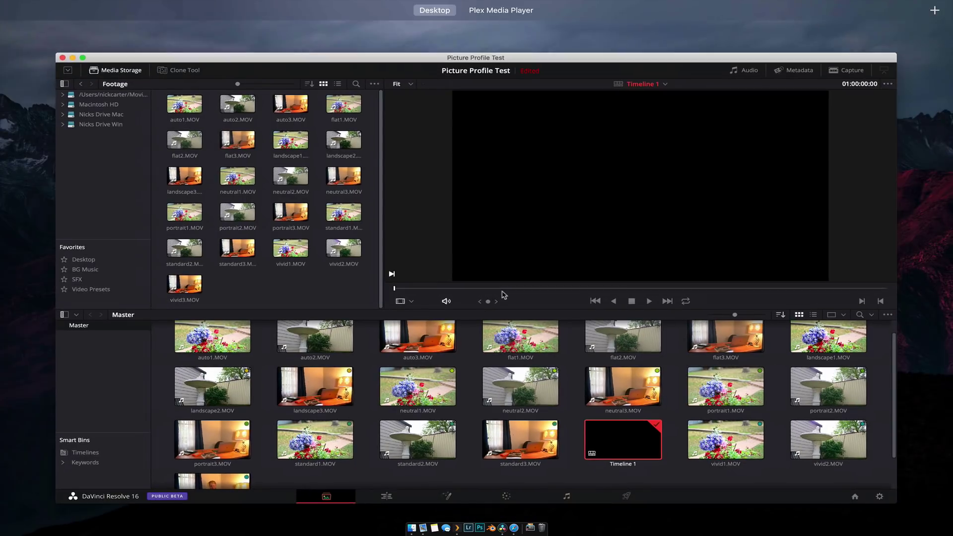
pyautogui.click(503, 294)
# Step: Briefly reveal the desktop's PP Test and R15 Fusion lessons folders, then bring Resolve back
pyautogui.press('F11')
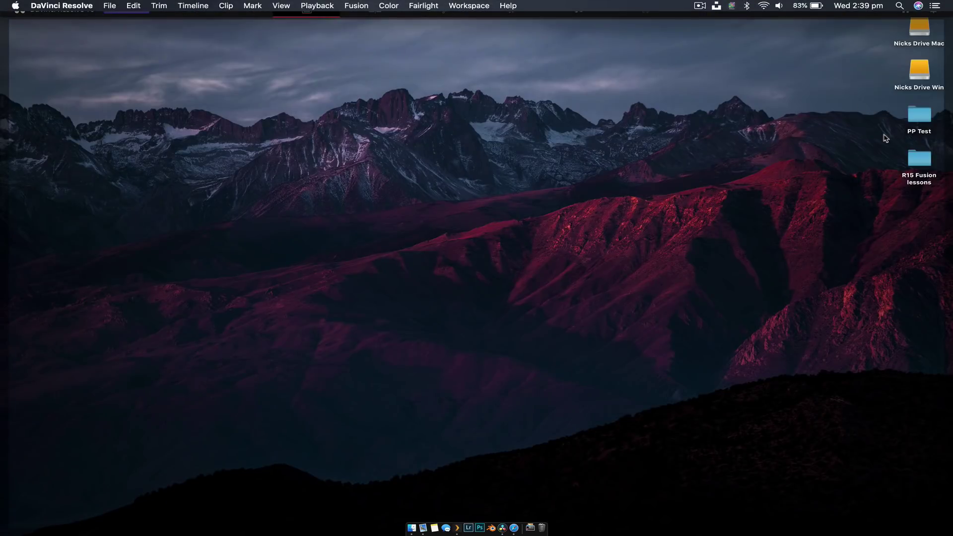
pyautogui.moveTo(886, 123); pyautogui.dragTo(892, 186)
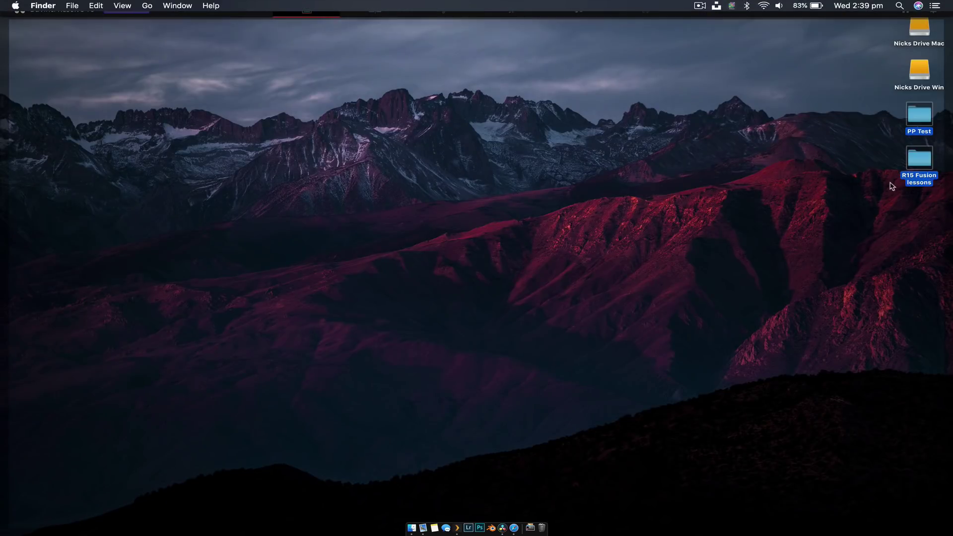
pyautogui.click(875, 185)
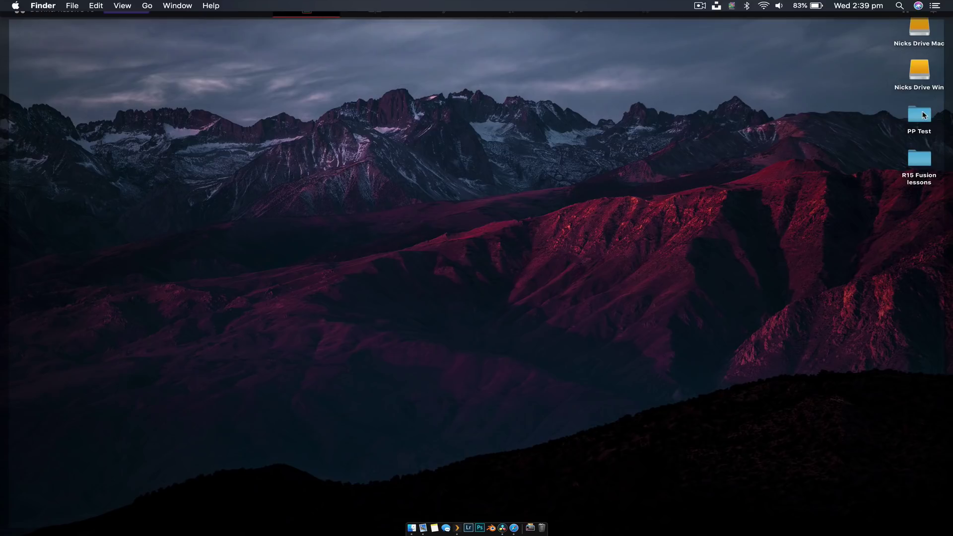
pyautogui.press('F11')
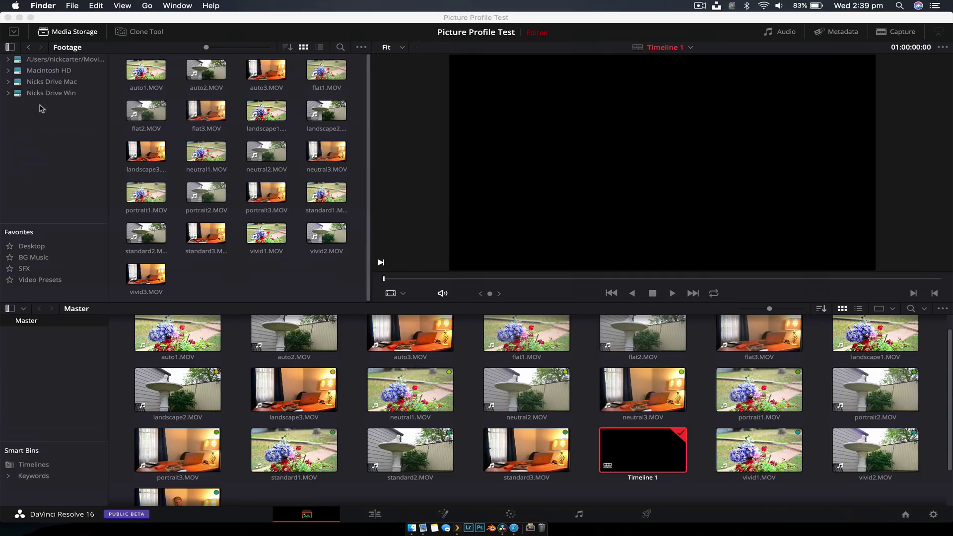
# Step: Expand Macintosh HD and the nickcarter user folder, then show the Desktop favourite's contents
pyautogui.click(8, 70)
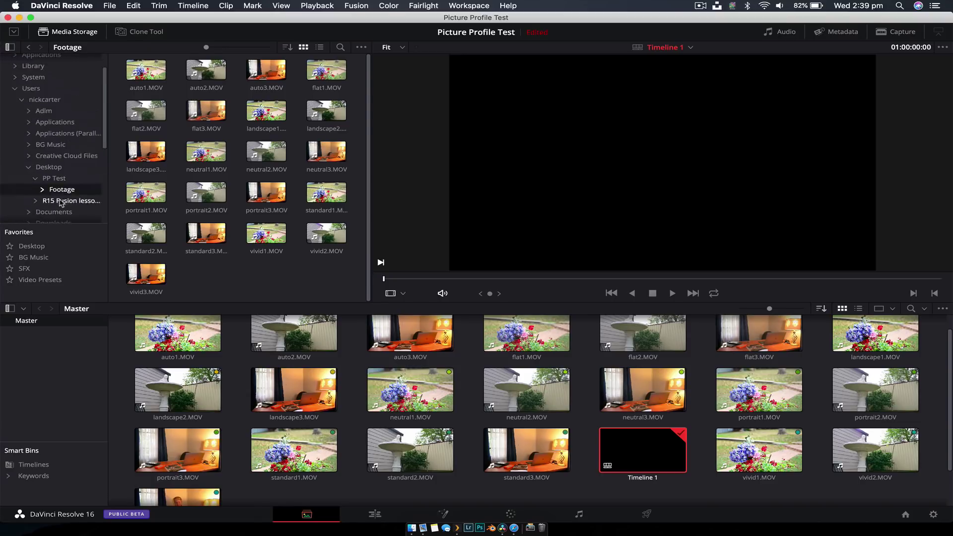
pyautogui.click(20, 128)
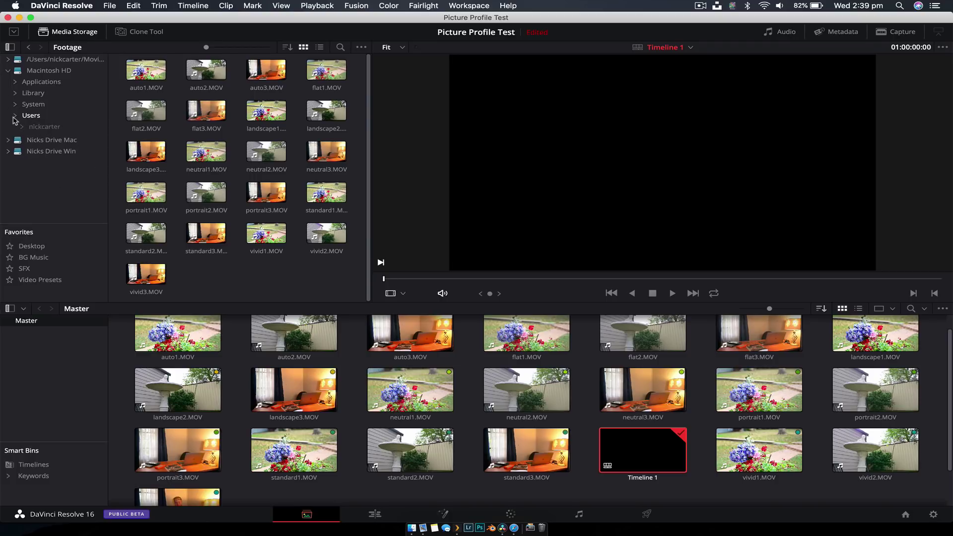
pyautogui.click(21, 127)
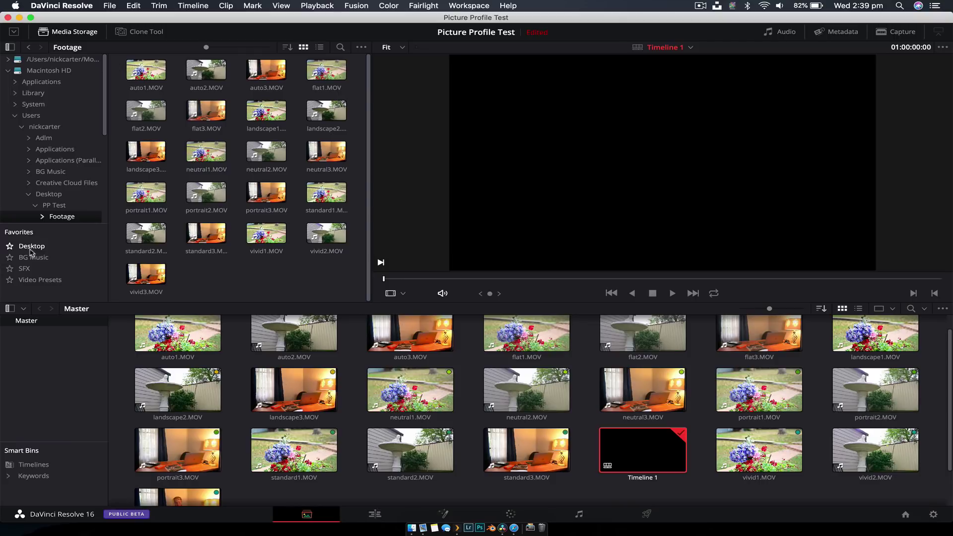
pyautogui.click(28, 246)
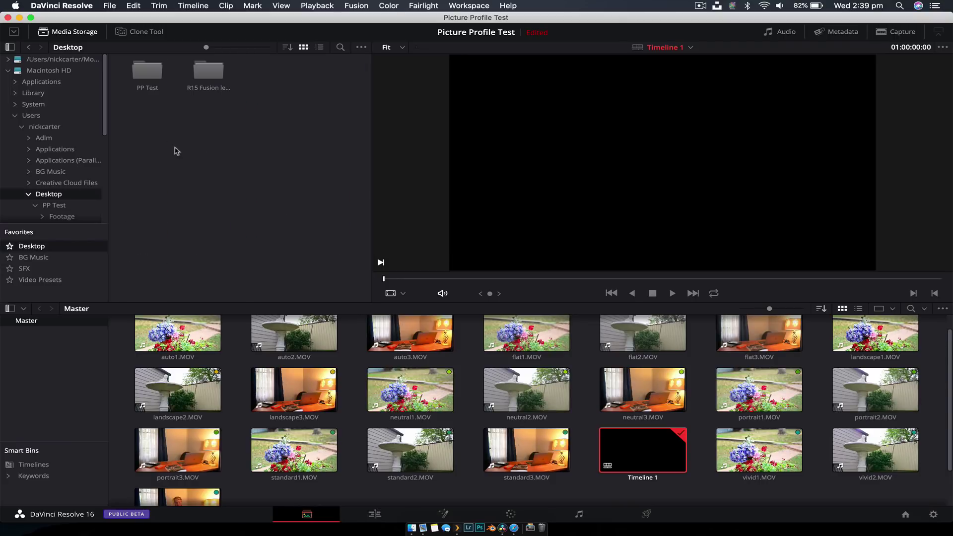
pyautogui.moveTo(143, 143); pyautogui.dragTo(296, 54)
# Step: Add the Desktop folder under Users to Favorites via its context menu
pyautogui.click(15, 116)
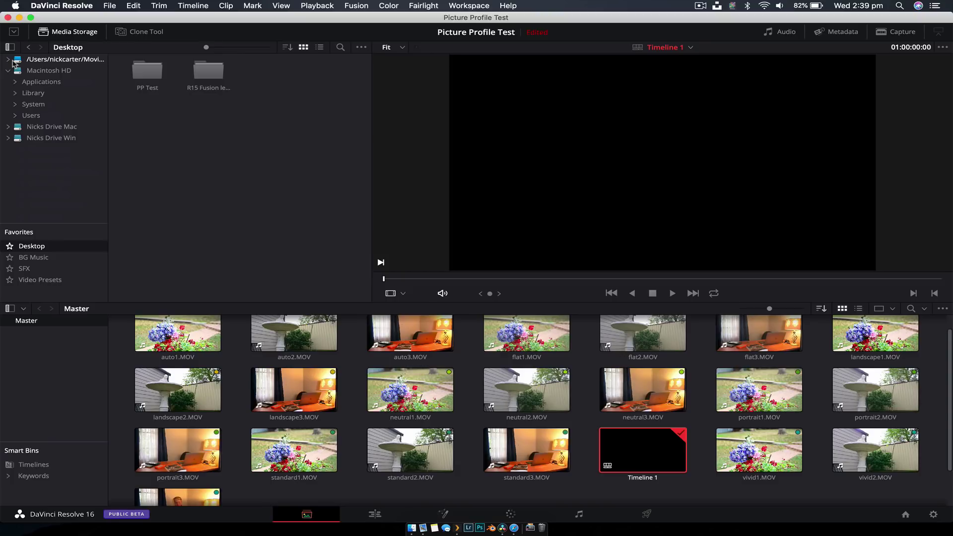
pyautogui.click(15, 115)
pyautogui.scroll(-3, 37, 144)
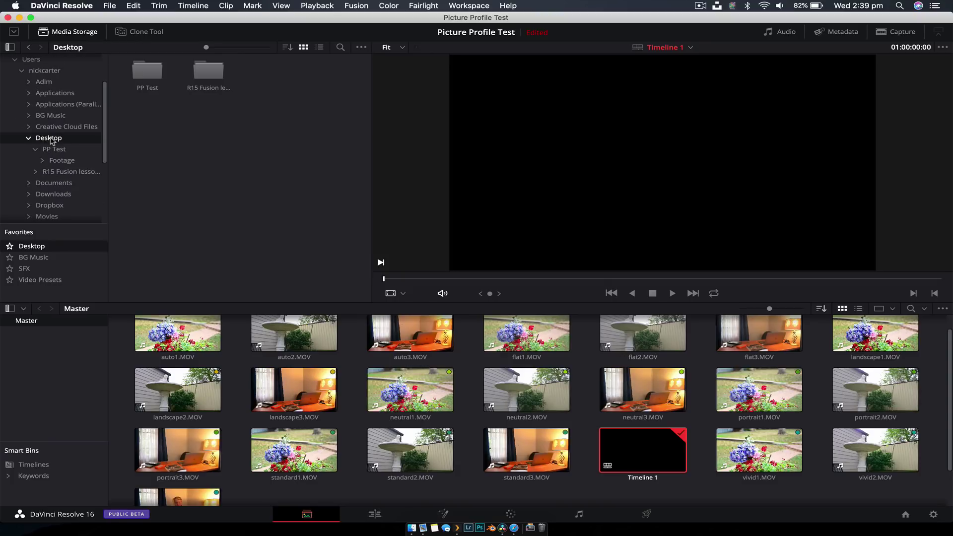
pyautogui.rightClick(51, 140)
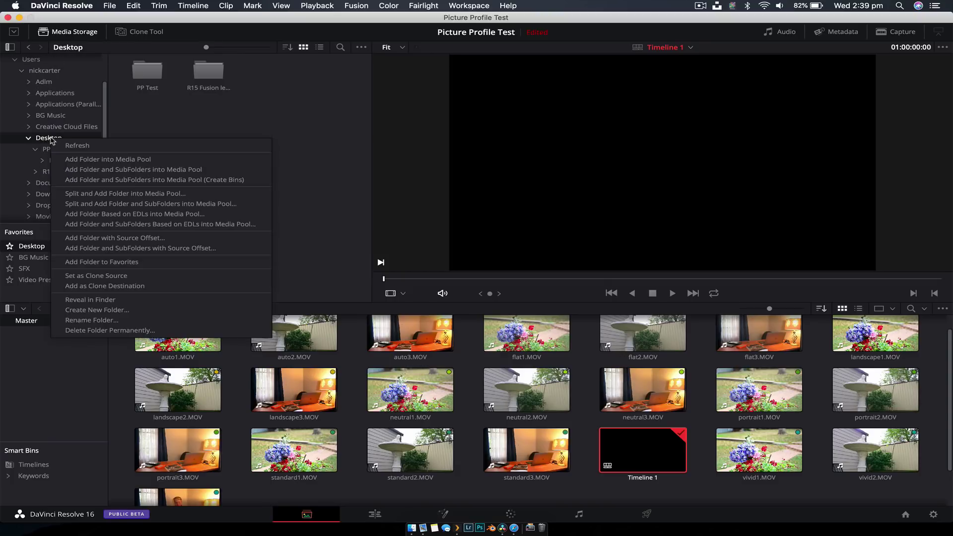
pyautogui.click(128, 263)
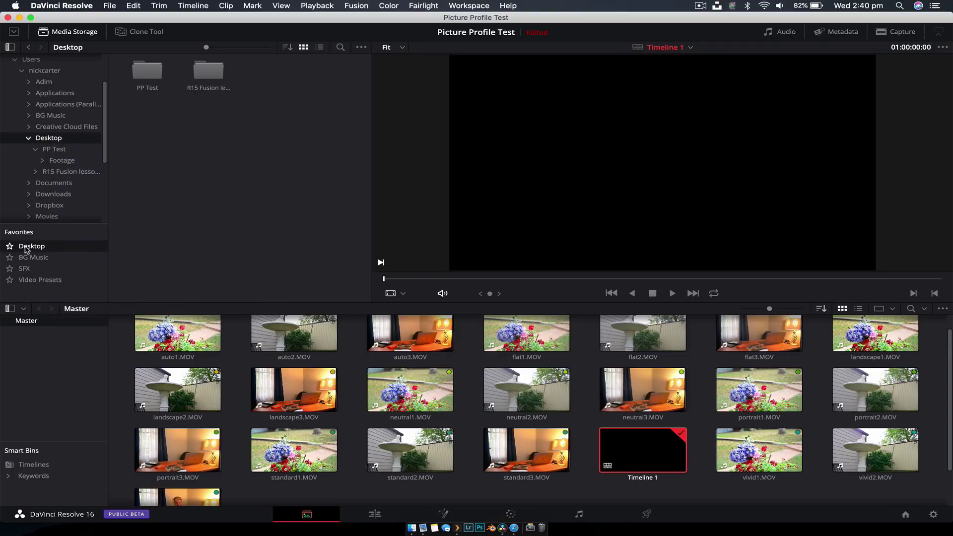
# Step: Browse the BG Music, SFX and Video Presets favourites, selecting their clips
pyautogui.click(29, 138)
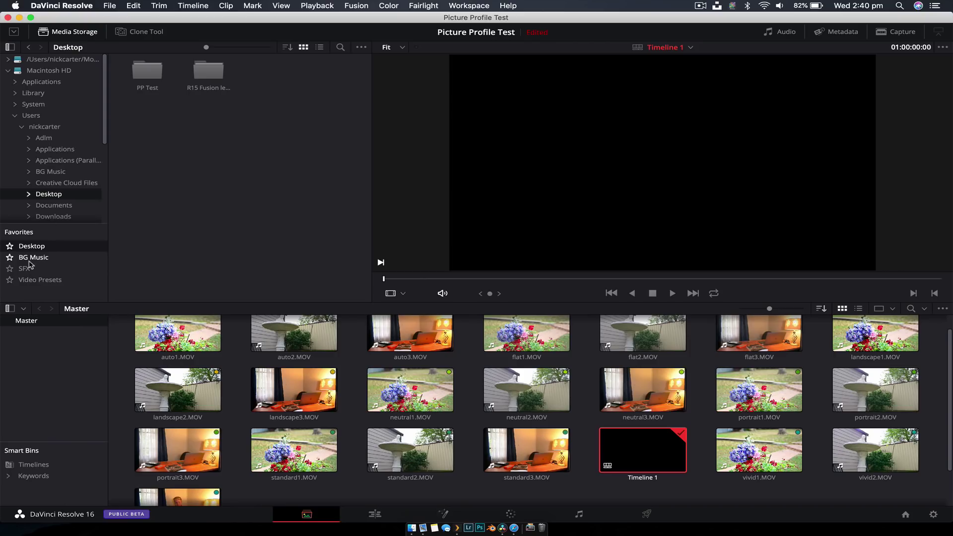
pyautogui.click(31, 258)
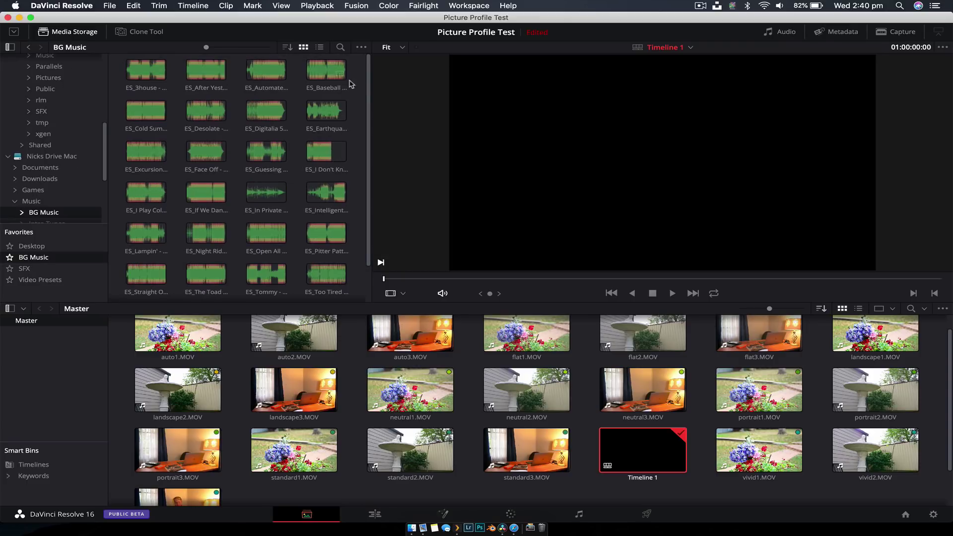
pyautogui.scroll(-2, 361, 184)
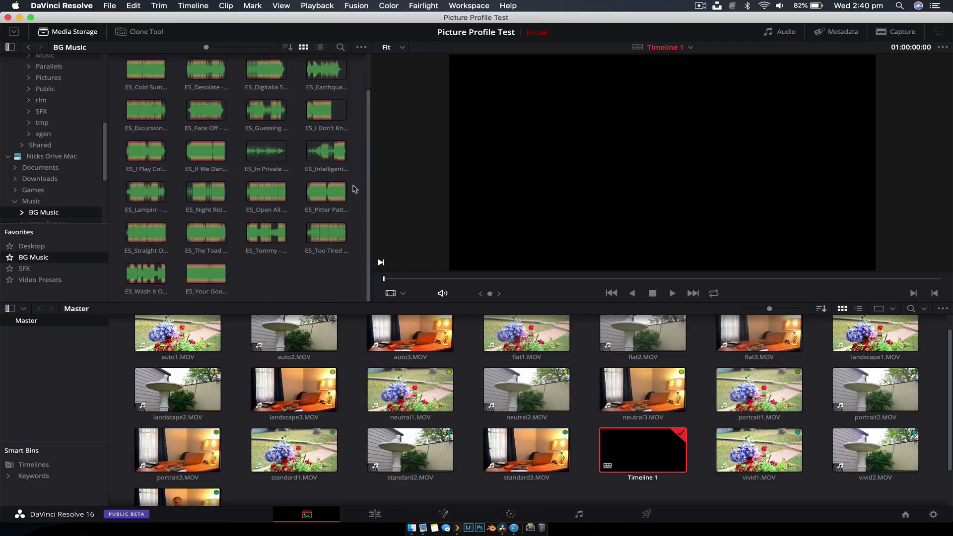
pyautogui.click(25, 268)
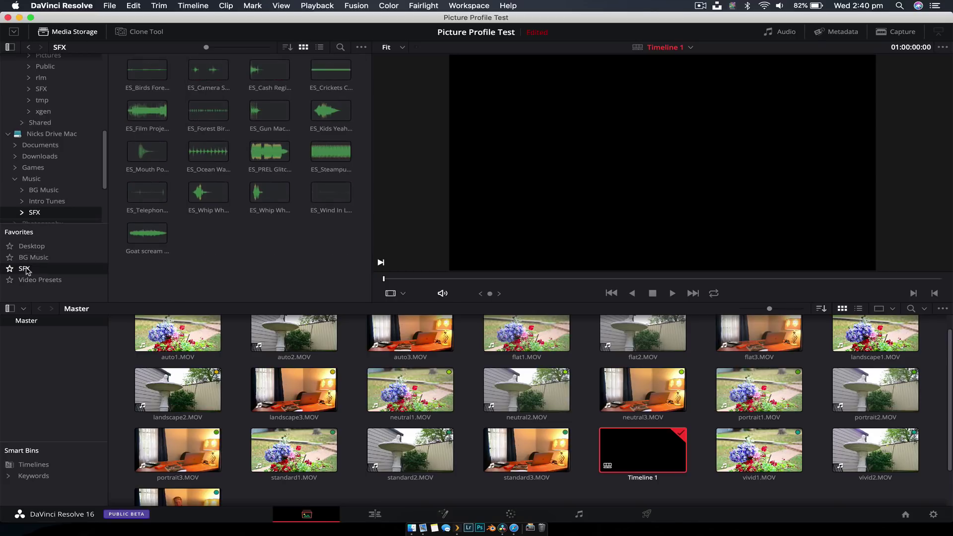
pyautogui.moveTo(142, 278); pyautogui.dragTo(237, 284)
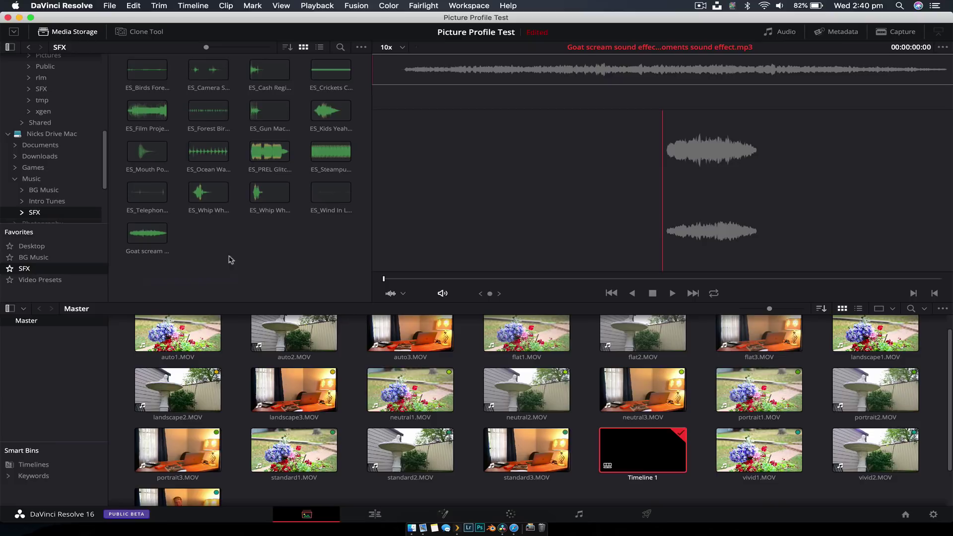
pyautogui.click(57, 282)
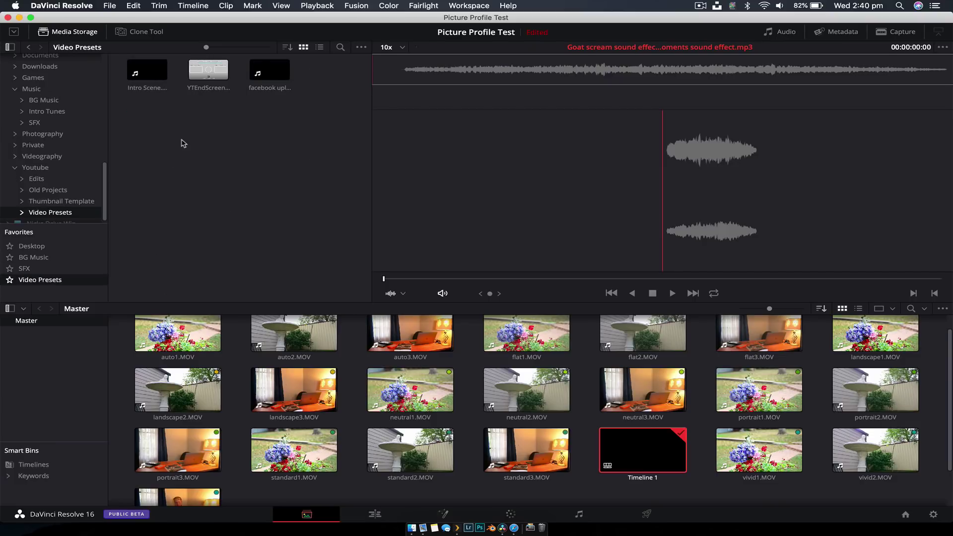
pyautogui.moveTo(152, 99); pyautogui.dragTo(213, 82)
pyautogui.click(189, 180)
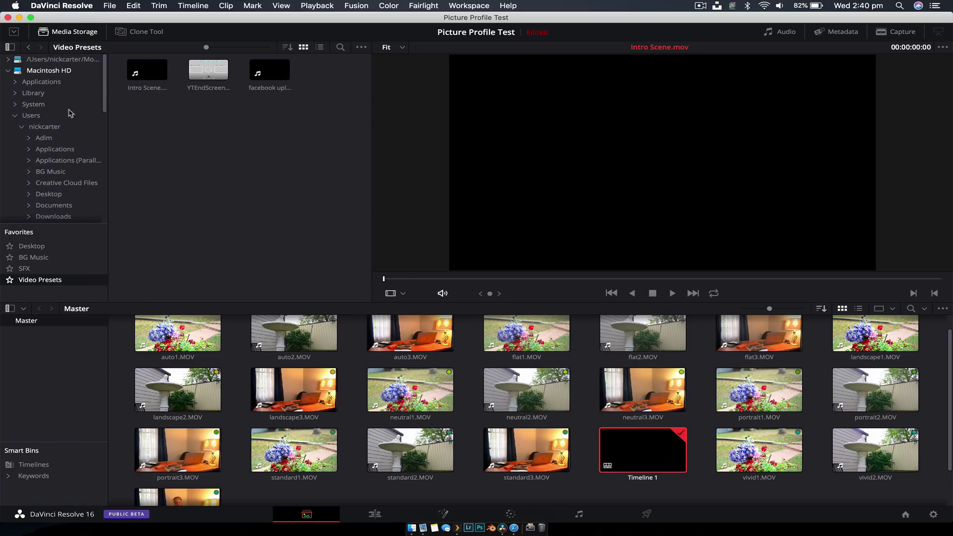
# Step: Settle on the Desktop favourite's folders and dismiss a folder's context menu unchanged
pyautogui.click(38, 258)
pyautogui.click(35, 246)
pyautogui.click(25, 268)
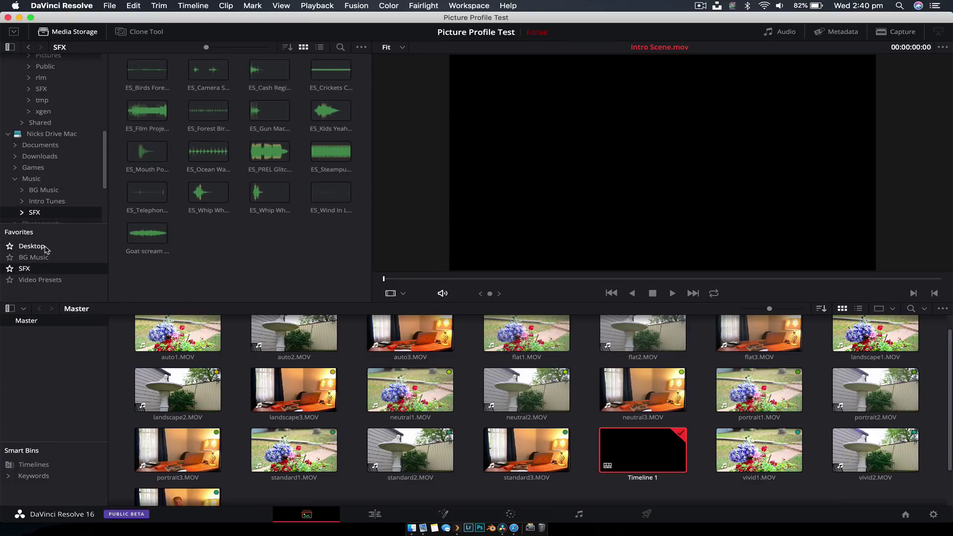
pyautogui.click(32, 246)
pyautogui.scroll(3, 36, 177)
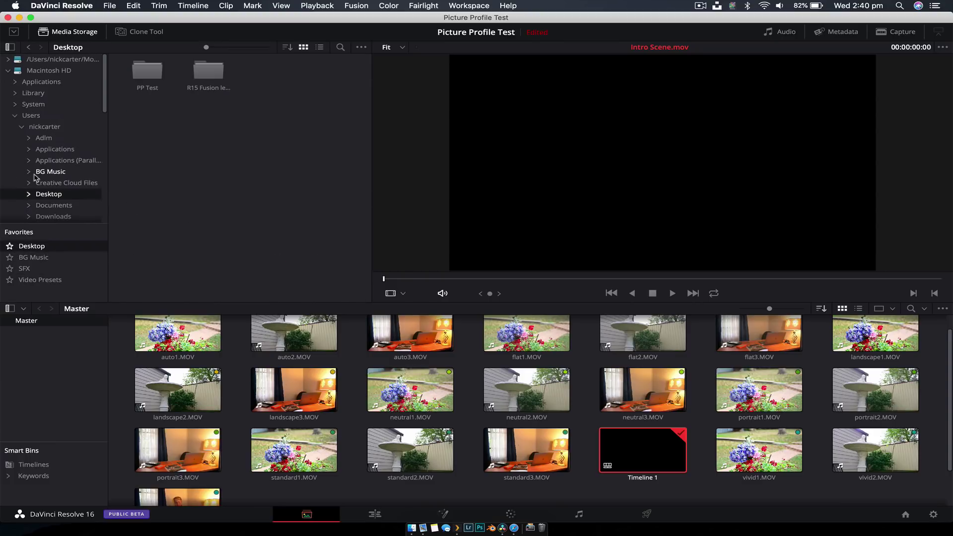
pyautogui.rightClick(41, 85)
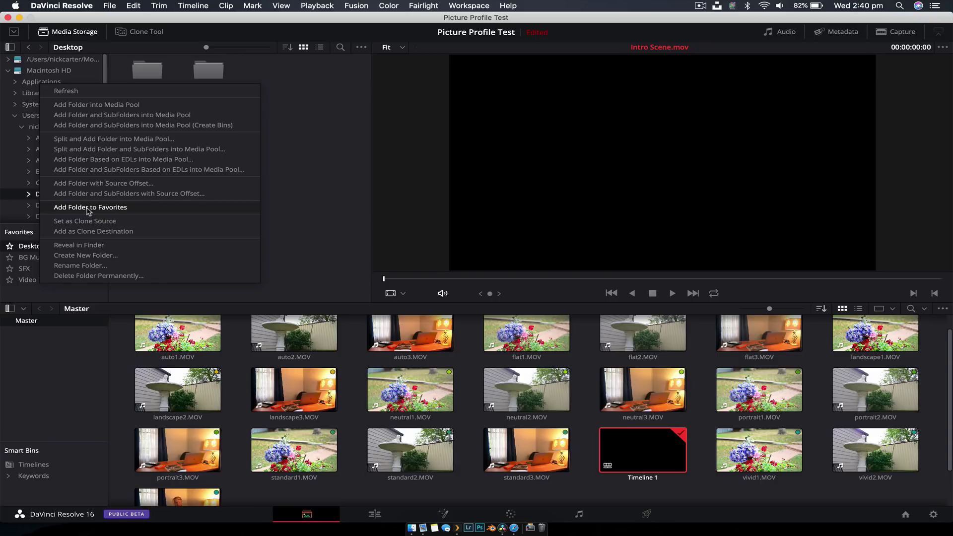
pyautogui.click(334, 170)
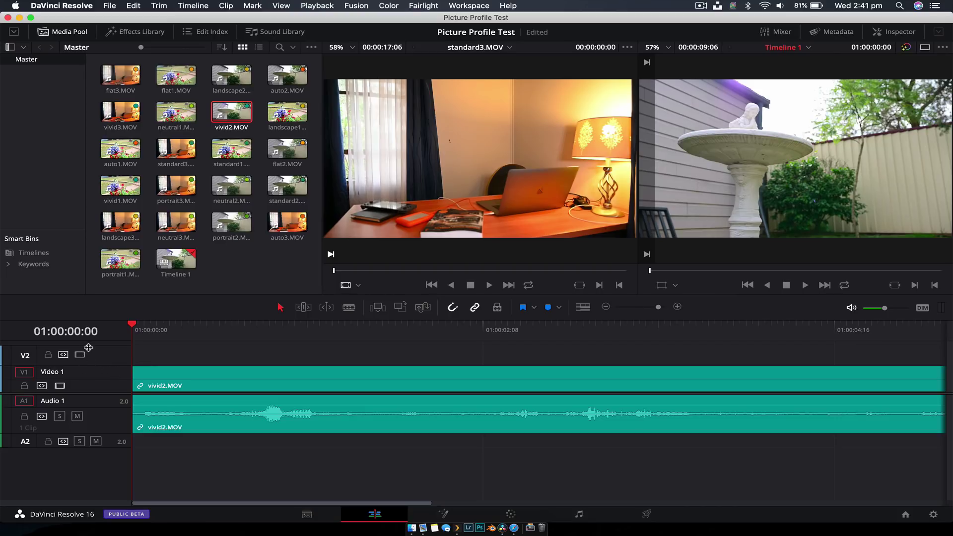
# Step: Make the Video 2 track taller on the Edit page timeline and show Timeline View Options
pyautogui.moveTo(103, 346); pyautogui.dragTo(103, 310)
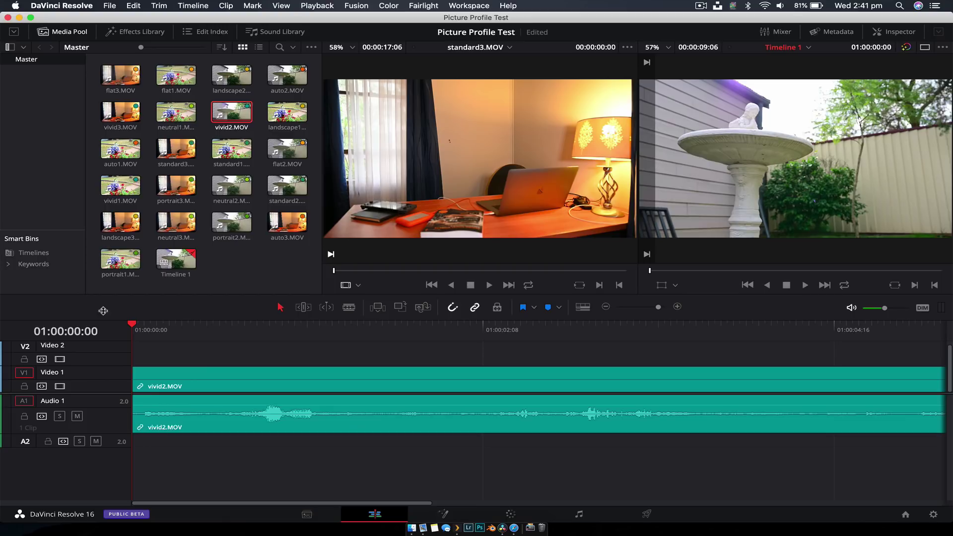
pyautogui.moveTo(98, 366); pyautogui.dragTo(99, 371)
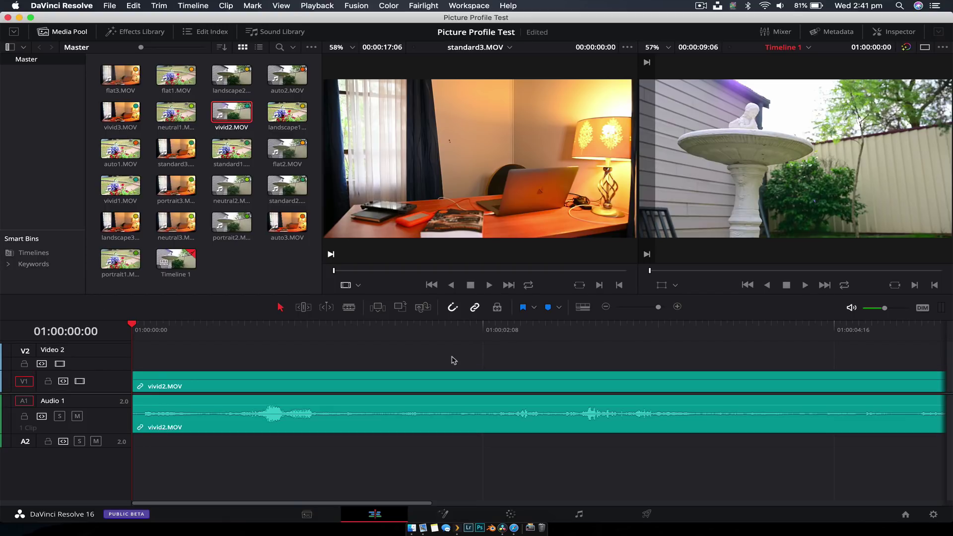
pyautogui.click(583, 307)
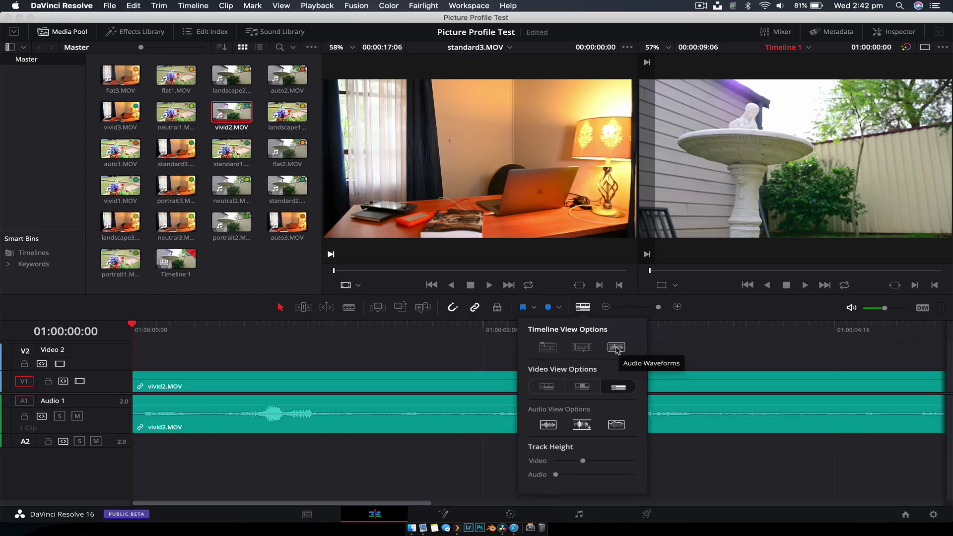
# Step: Try stacked timelines, hidden and bottom-aligned waveforms, ending unstacked with centred waveforms shown
pyautogui.click(547, 347)
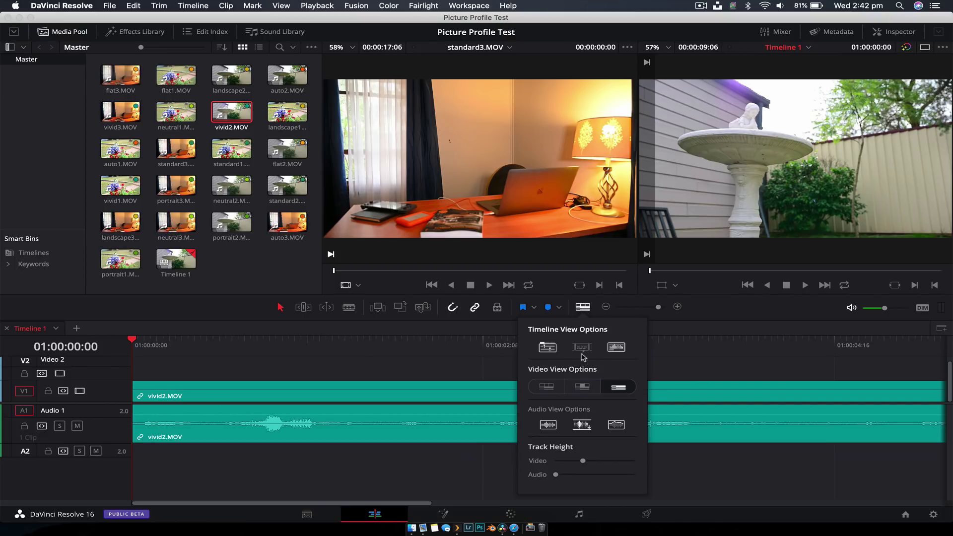
pyautogui.click(547, 347)
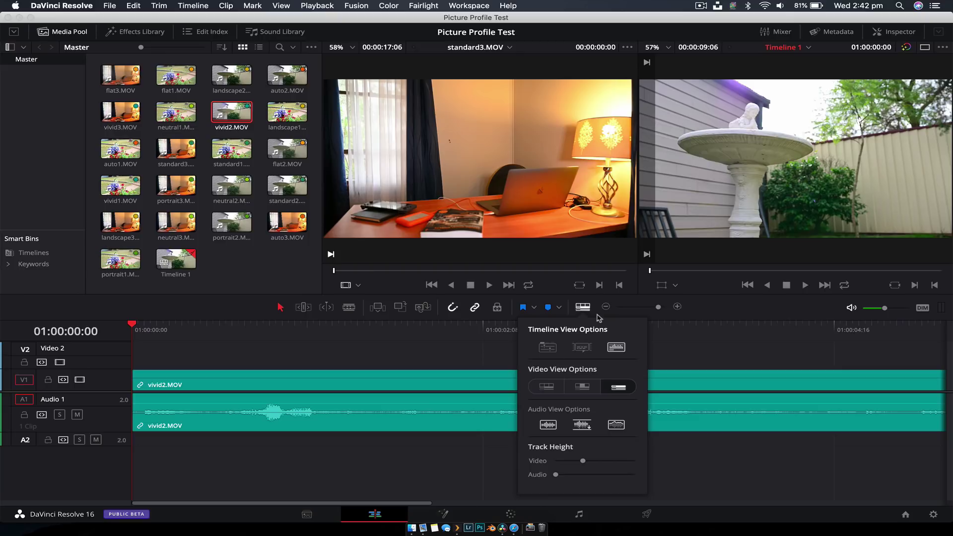
pyautogui.click(617, 347)
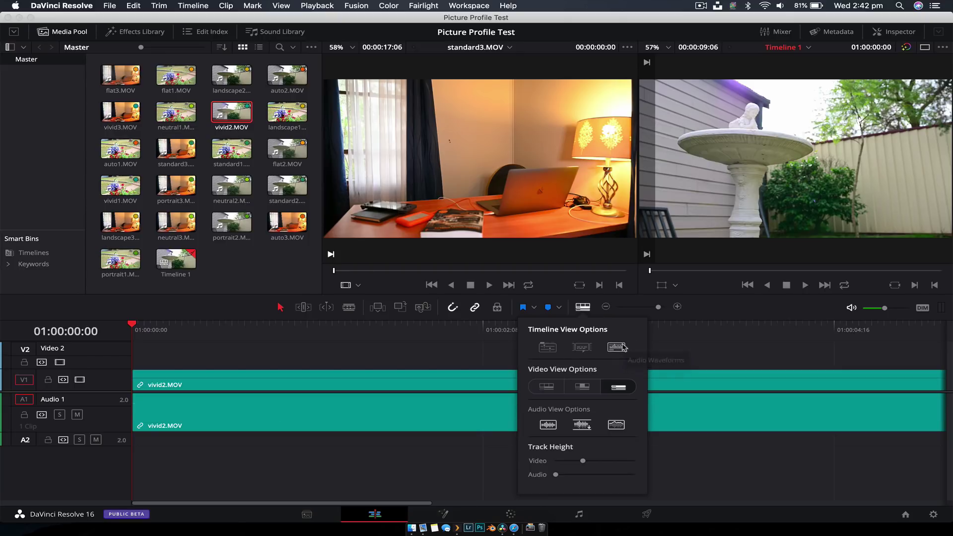
pyautogui.click(616, 347)
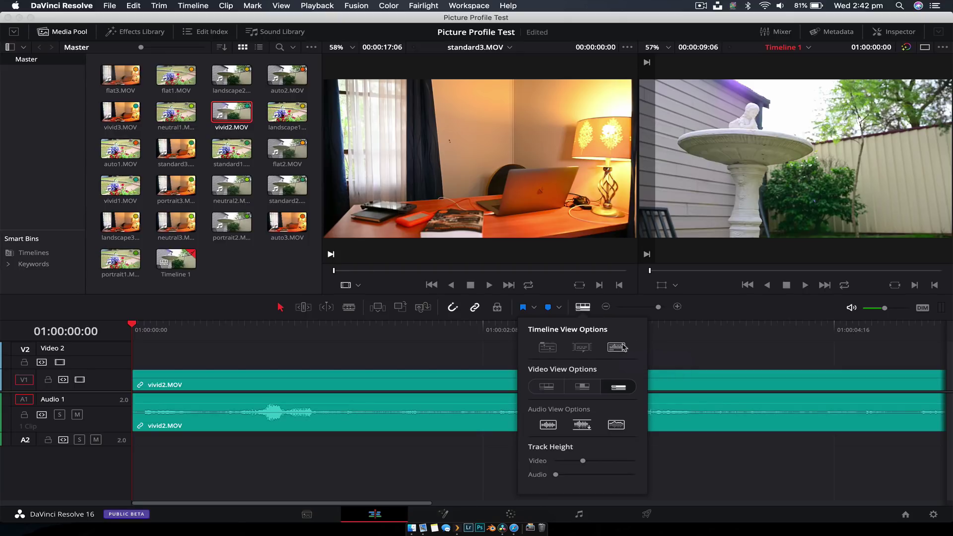
pyautogui.click(554, 428)
pyautogui.click(548, 425)
pyautogui.click(549, 425)
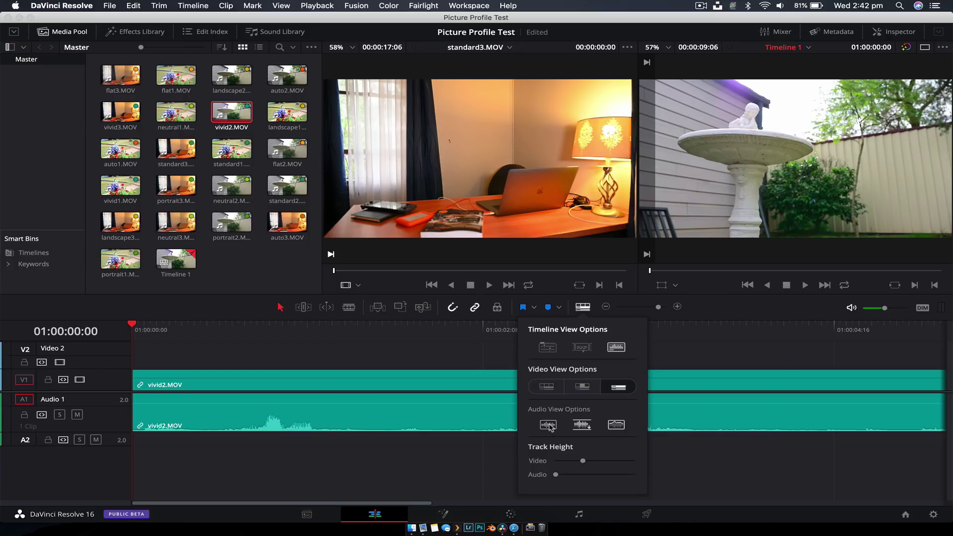
pyautogui.click(549, 425)
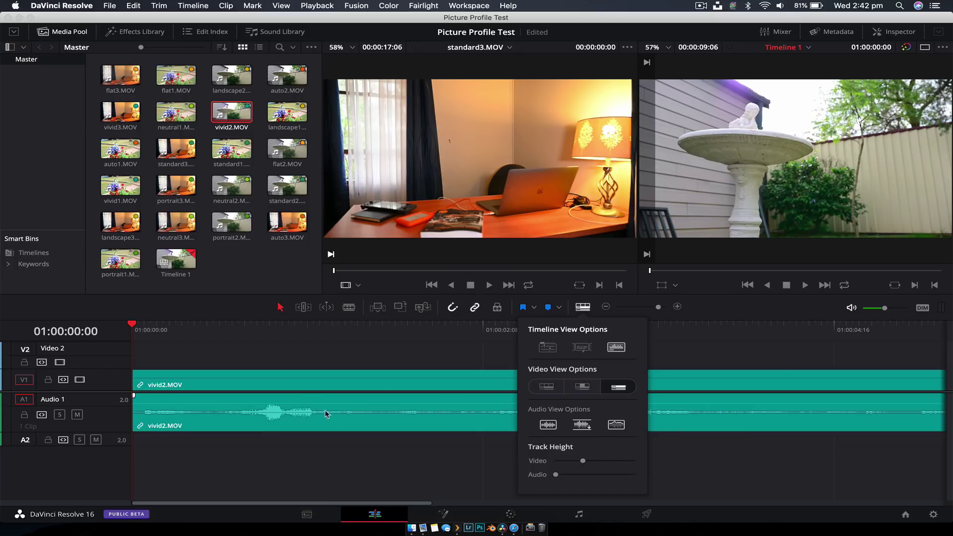
# Step: Use a detailed top-aligned waveform, maximum audio track height and minimum video track height
pyautogui.click(610, 426)
pyautogui.click(581, 425)
pyautogui.moveTo(557, 477); pyautogui.dragTo(720, 491)
pyautogui.moveTo(582, 460)
pyautogui.mouseDown()
pyautogui.moveTo(665, 459)
pyautogui.moveTo(559, 459)
pyautogui.moveTo(572, 460)
pyautogui.mouseUp()
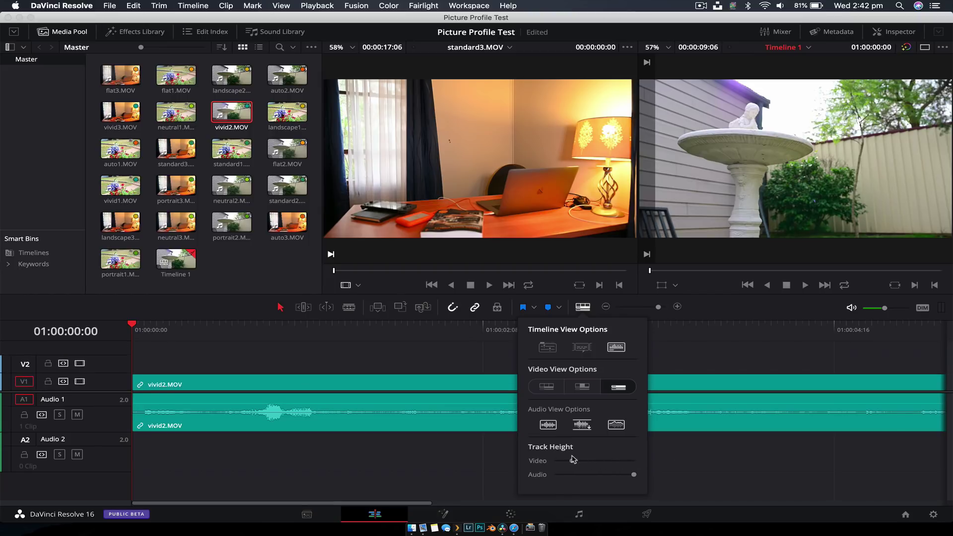
# Step: After trying filmstrip and thumbnail views, set minimal video tracks and maximum audio track height
pyautogui.click(548, 386)
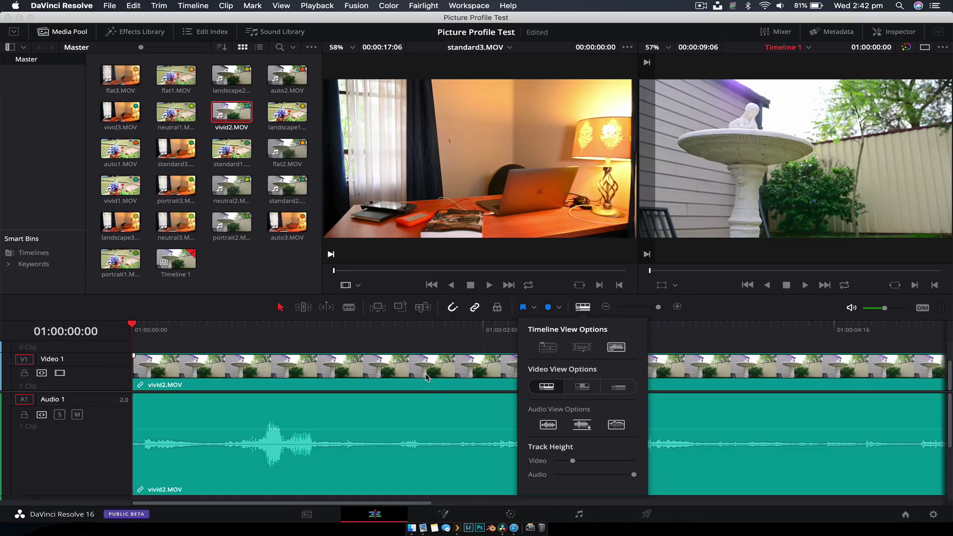
pyautogui.click(422, 397)
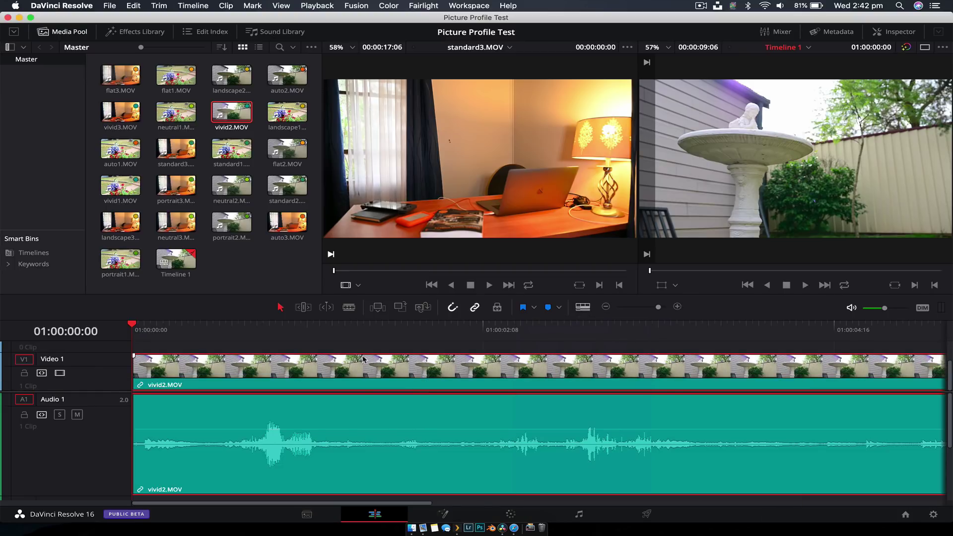
pyautogui.click(586, 307)
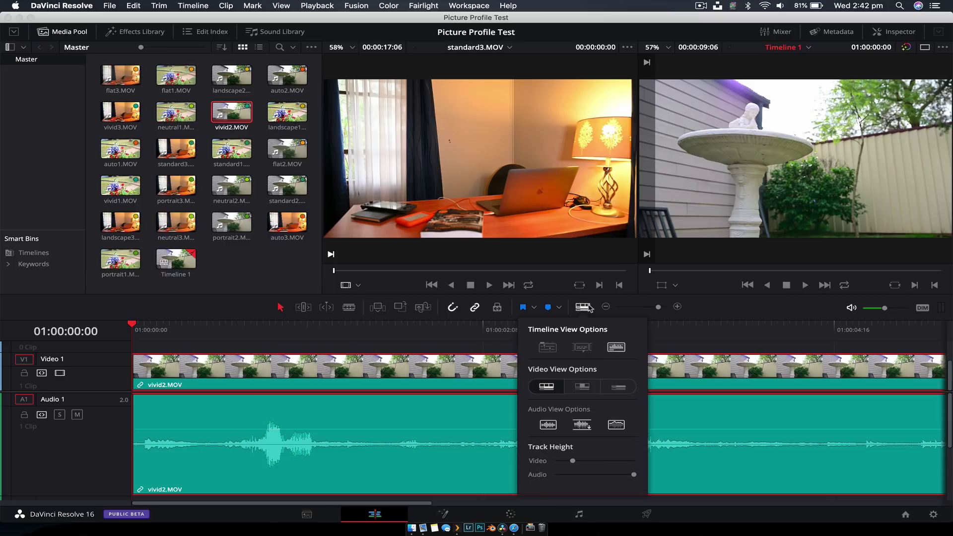
pyautogui.click(582, 387)
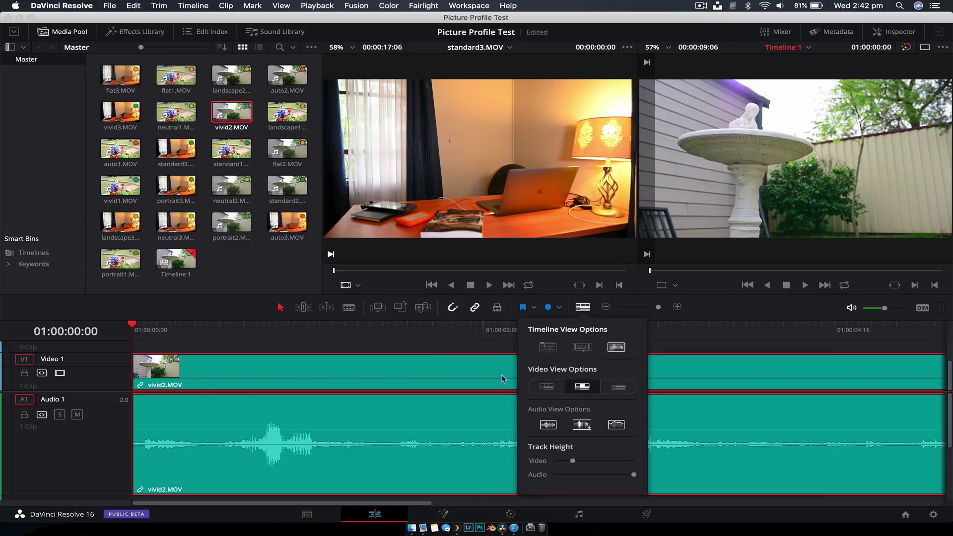
pyautogui.click(546, 387)
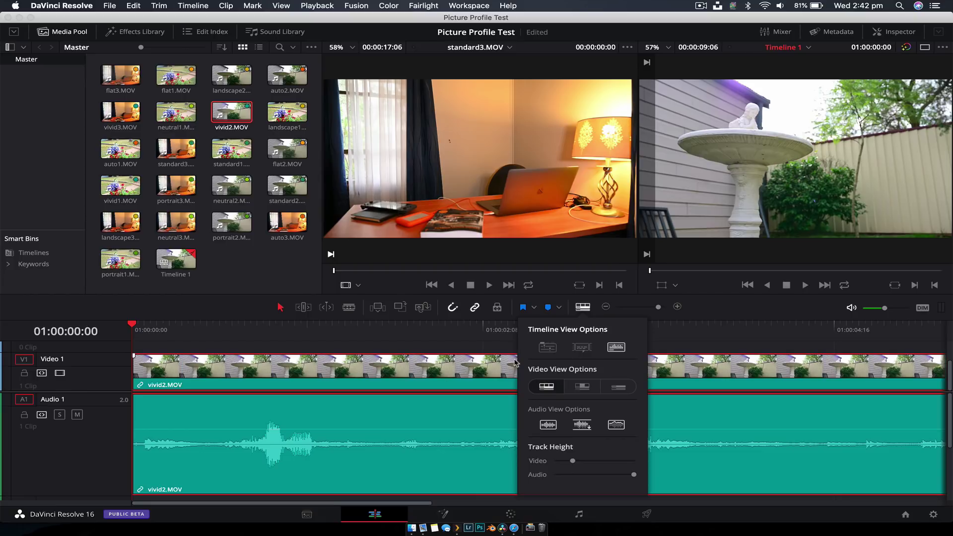
pyautogui.click(619, 389)
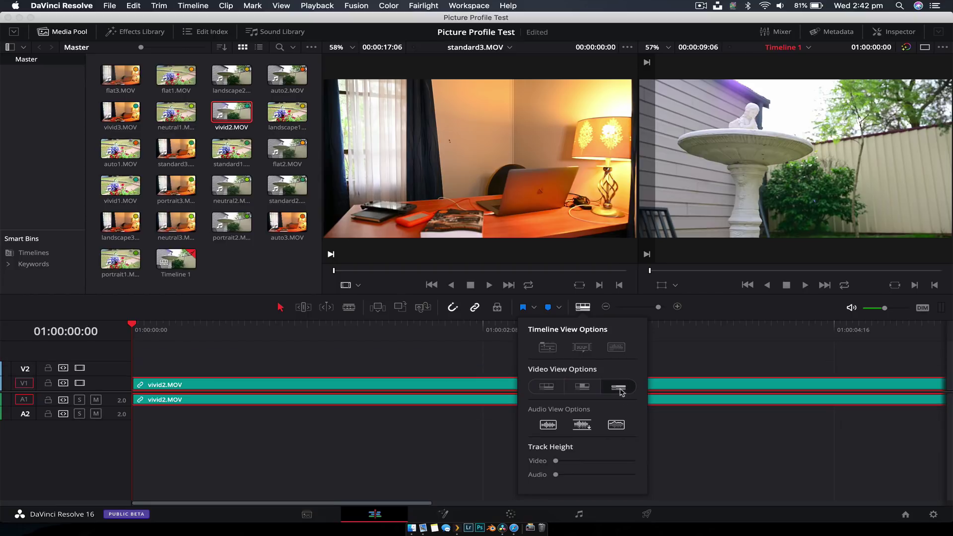
pyautogui.moveTo(571, 475); pyautogui.dragTo(681, 476)
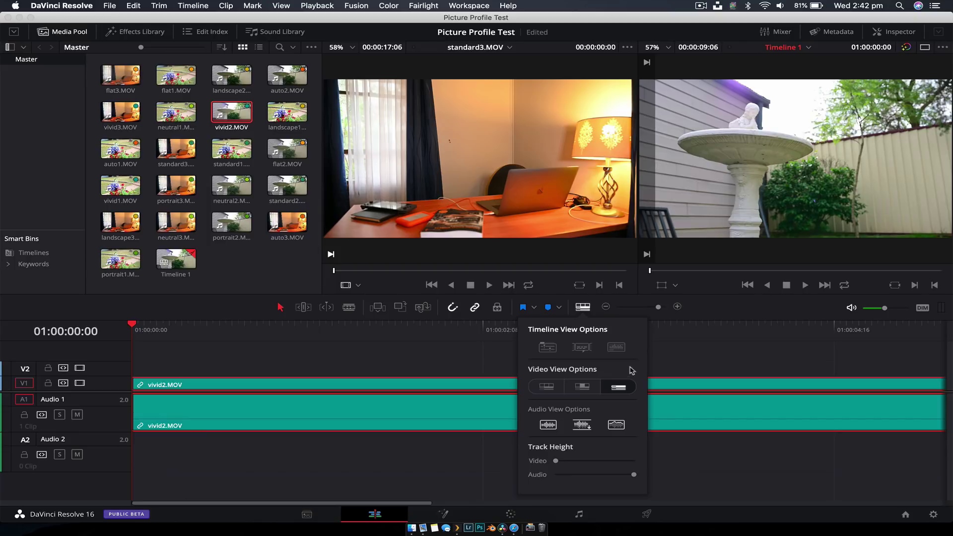
pyautogui.click(581, 311)
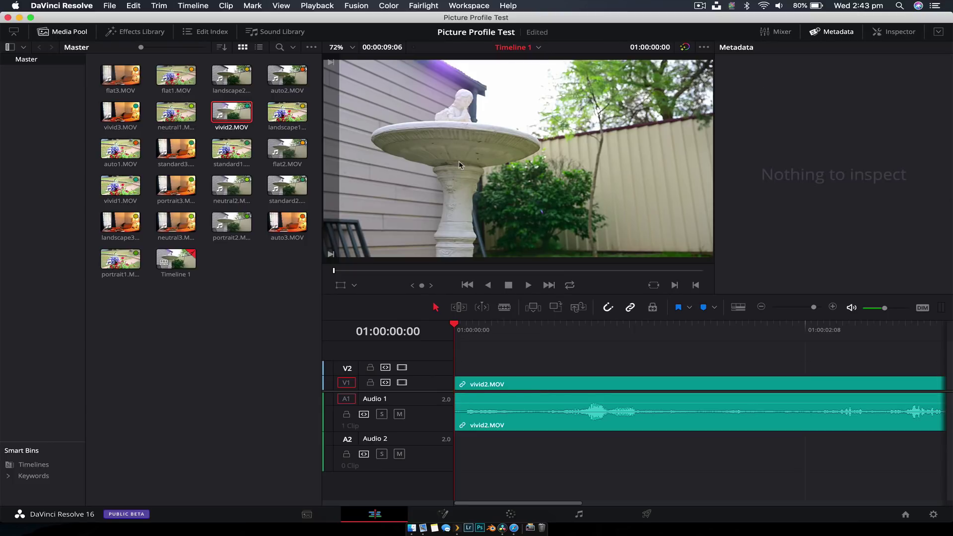
# Step: Switch the Metadata panel to full height beside a single viewer
pyautogui.click(939, 32)
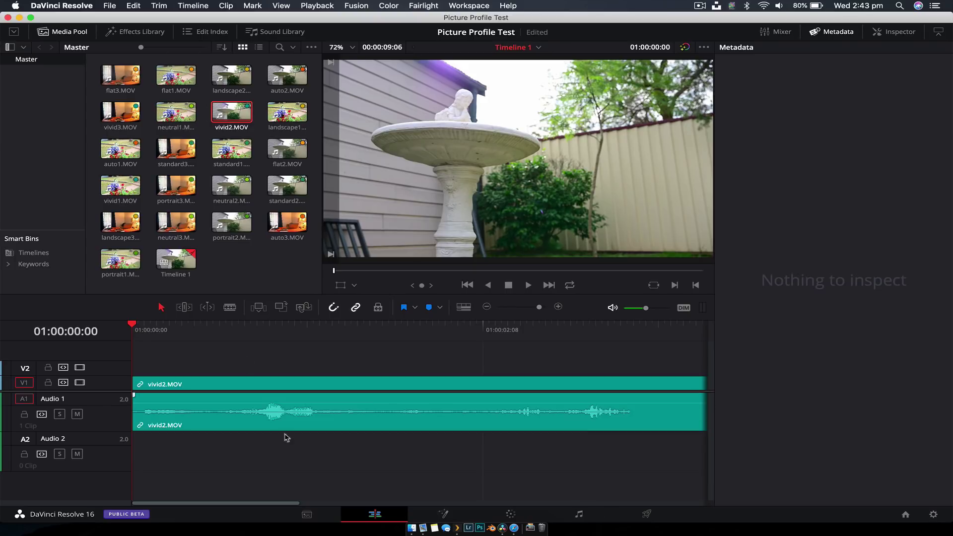
# Step: On the Media page, toggle the Media Storage panel height and restore the full-width media pool
pyautogui.click(305, 514)
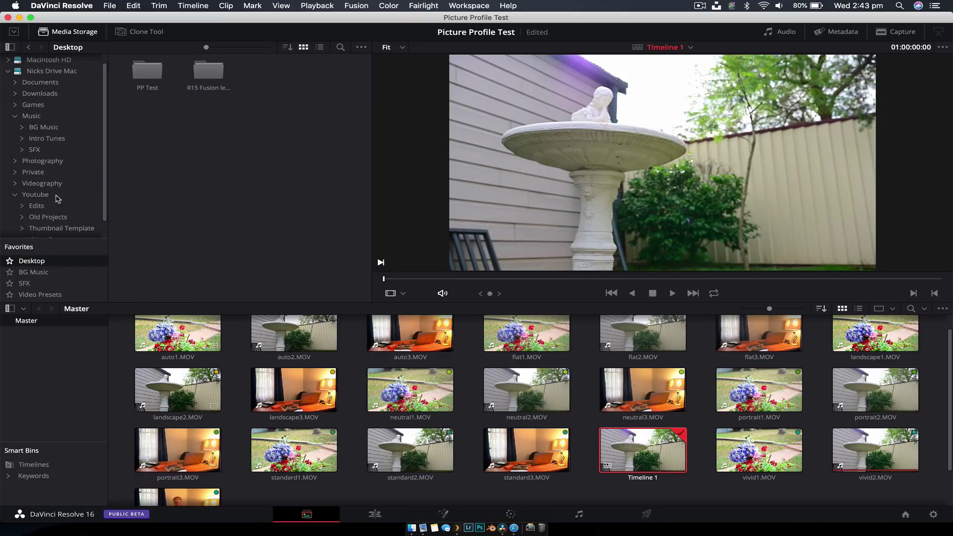
pyautogui.click(14, 33)
pyautogui.click(15, 32)
pyautogui.click(15, 33)
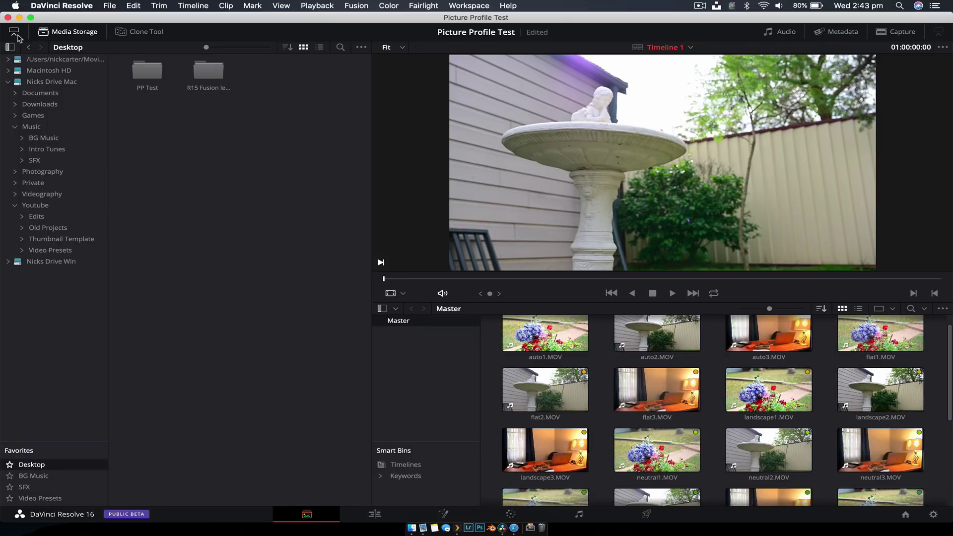
pyautogui.click(17, 35)
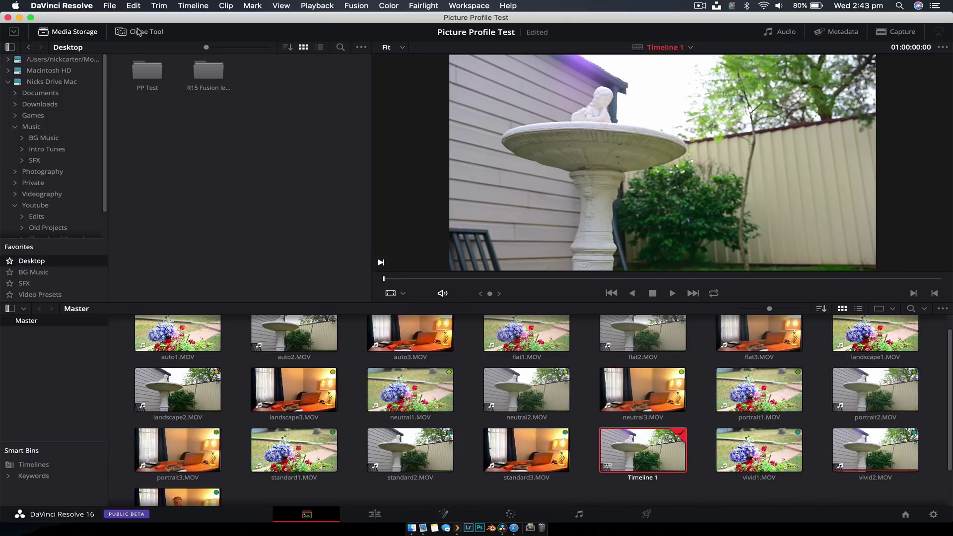
# Step: Show the Metadata panel at full height without audio meters, then return to the Edit page
pyautogui.click(839, 32)
pyautogui.click(787, 33)
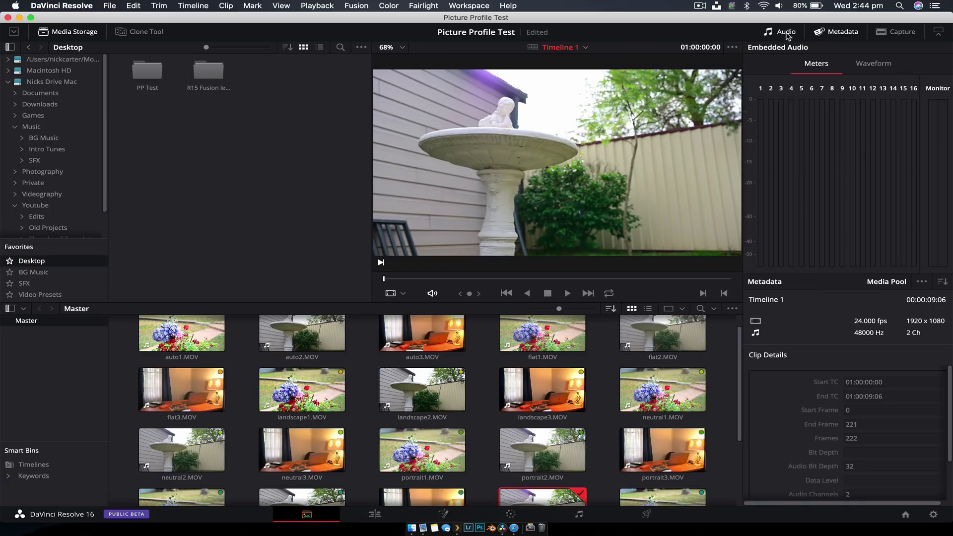
pyautogui.click(938, 31)
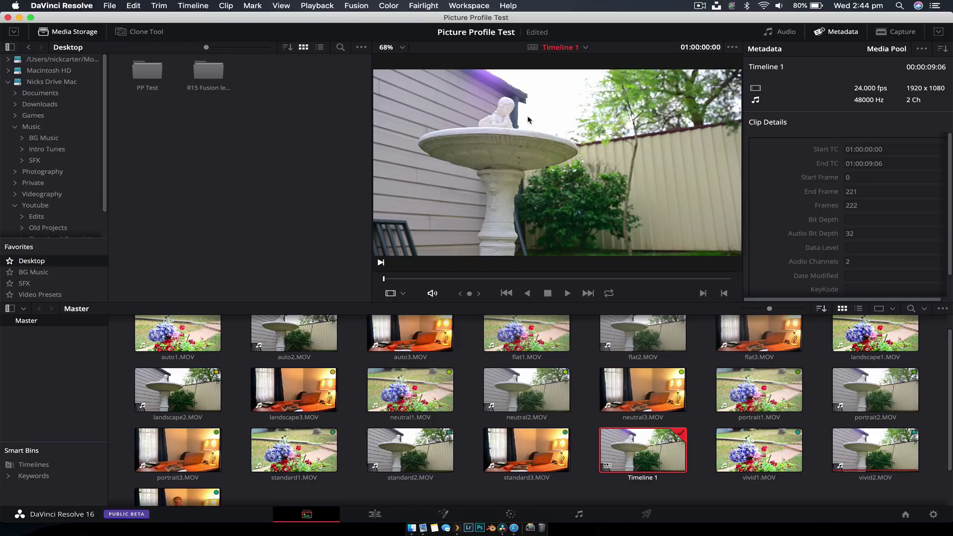
pyautogui.click(938, 31)
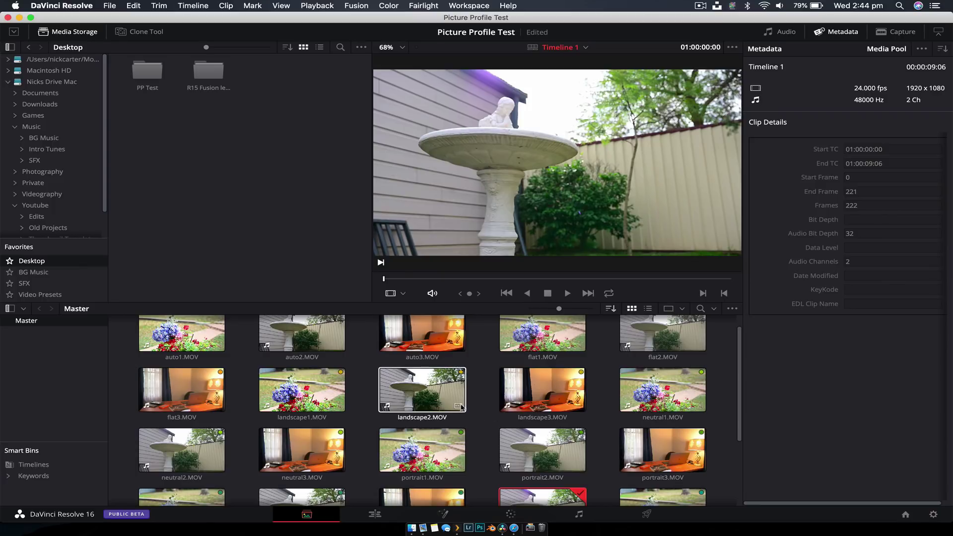
pyautogui.scroll(-3, 461, 406)
pyautogui.scroll(3, 461, 407)
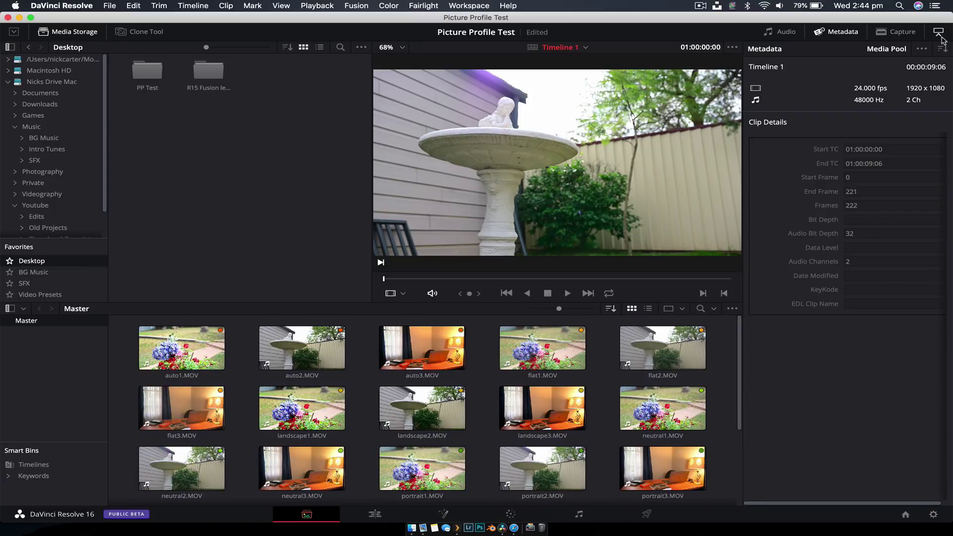
pyautogui.click(375, 516)
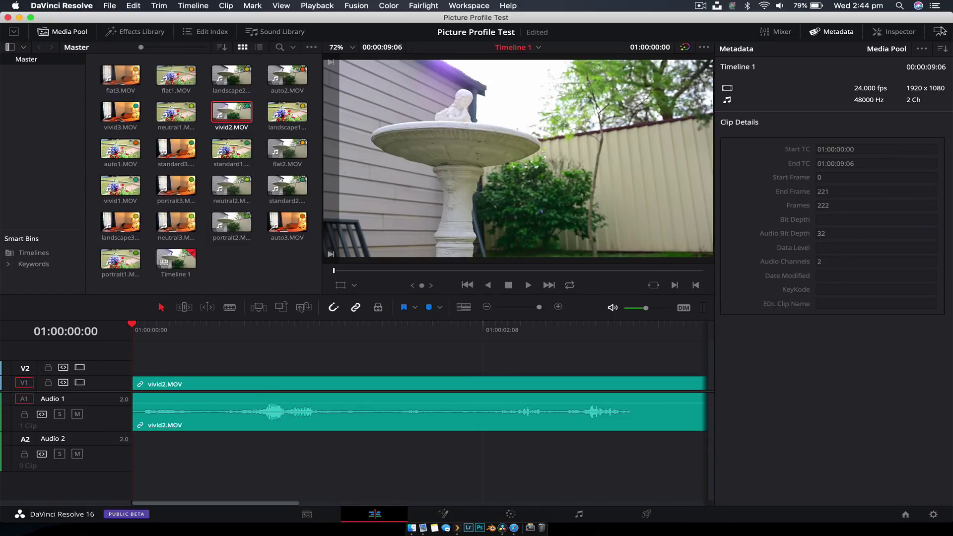
# Step: Let the timeline span the full width and keep the Media Pool at half height
pyautogui.click(939, 31)
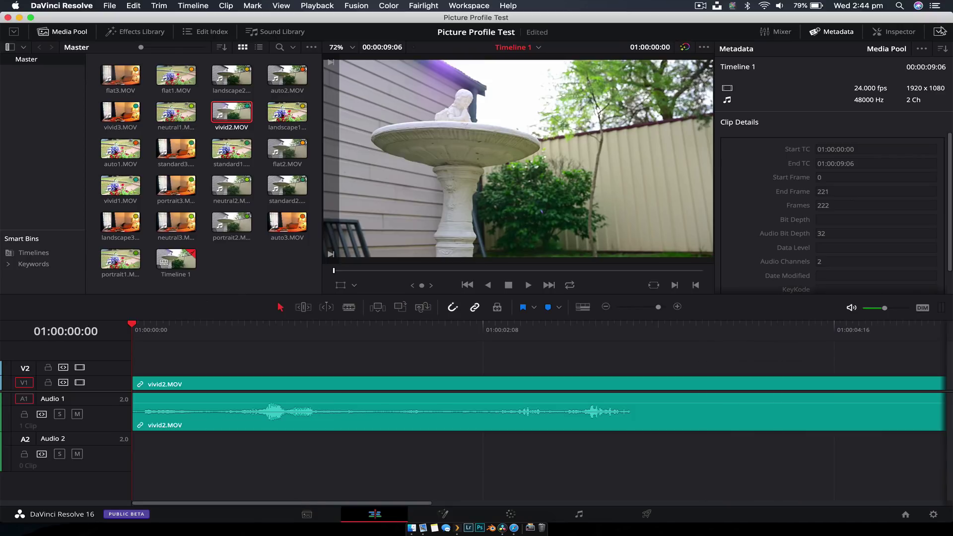
pyautogui.click(13, 33)
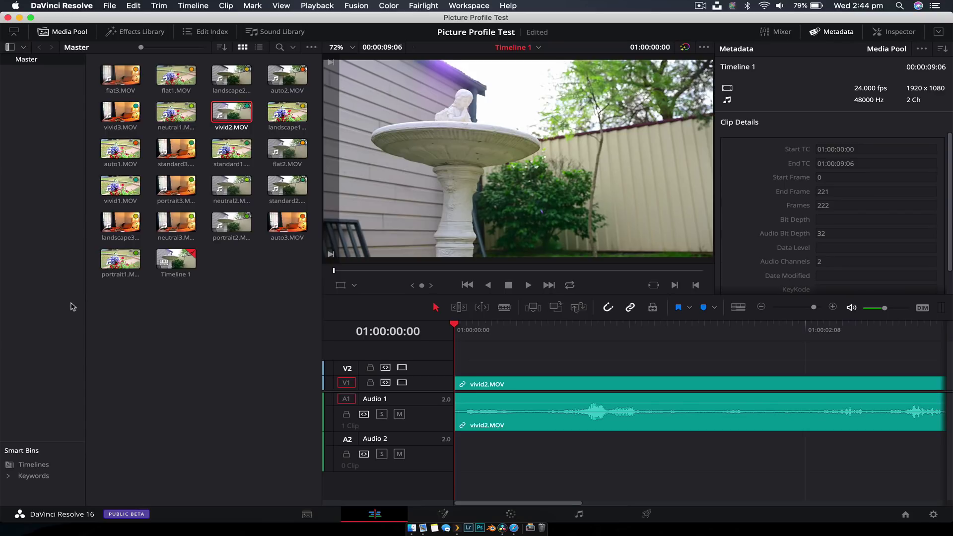
pyautogui.click(13, 32)
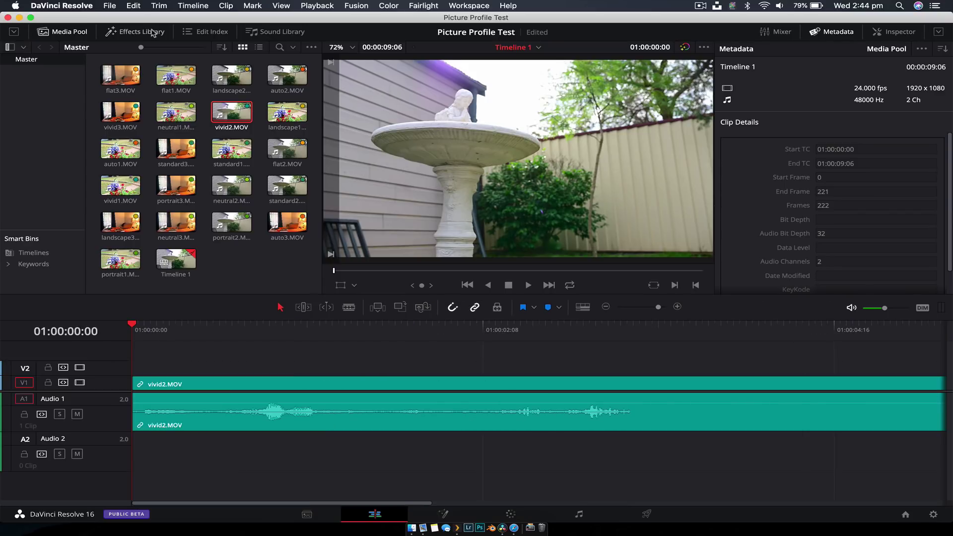
# Step: Show the Effects Library panel at half height
pyautogui.click(135, 31)
pyautogui.click(191, 32)
pyautogui.click(145, 33)
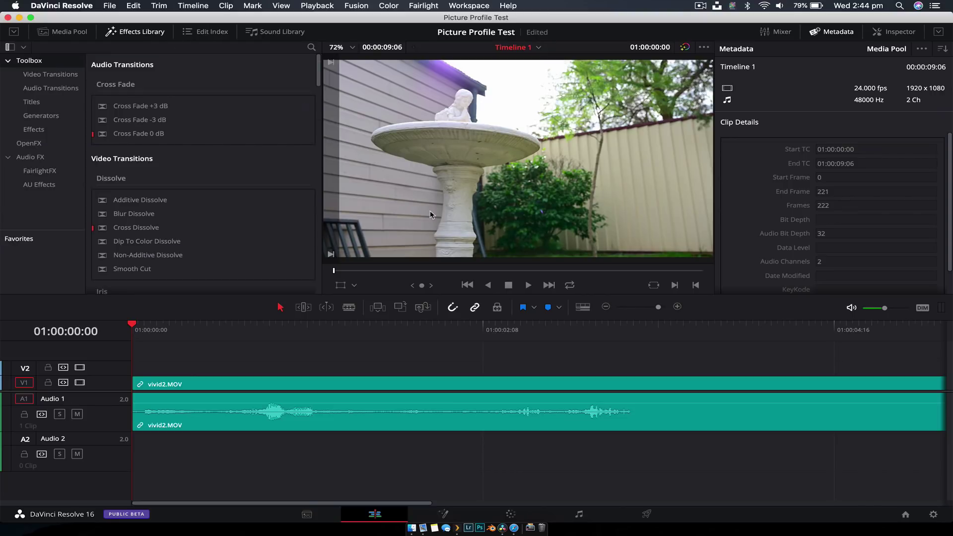
pyautogui.click(15, 31)
pyautogui.click(14, 32)
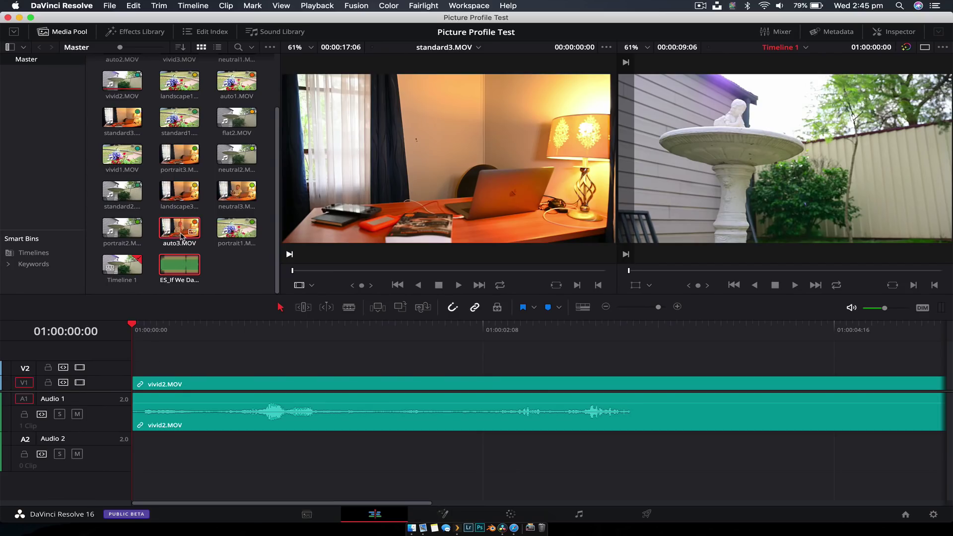
# Step: Reveal the Auto Sync Audio submenu with Based on Timecode and Based on Waveform for the selected clips
pyautogui.rightClick(181, 237)
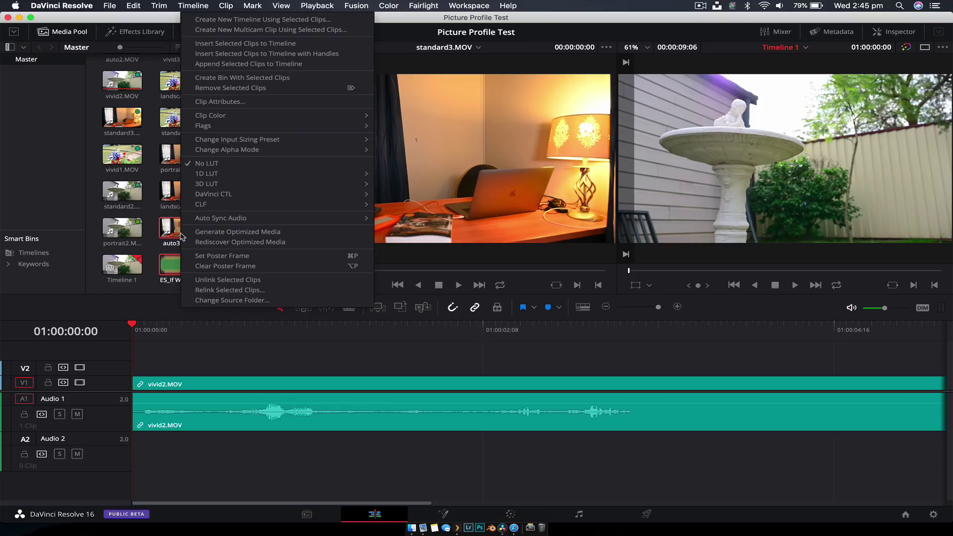
pyautogui.moveTo(263, 221)
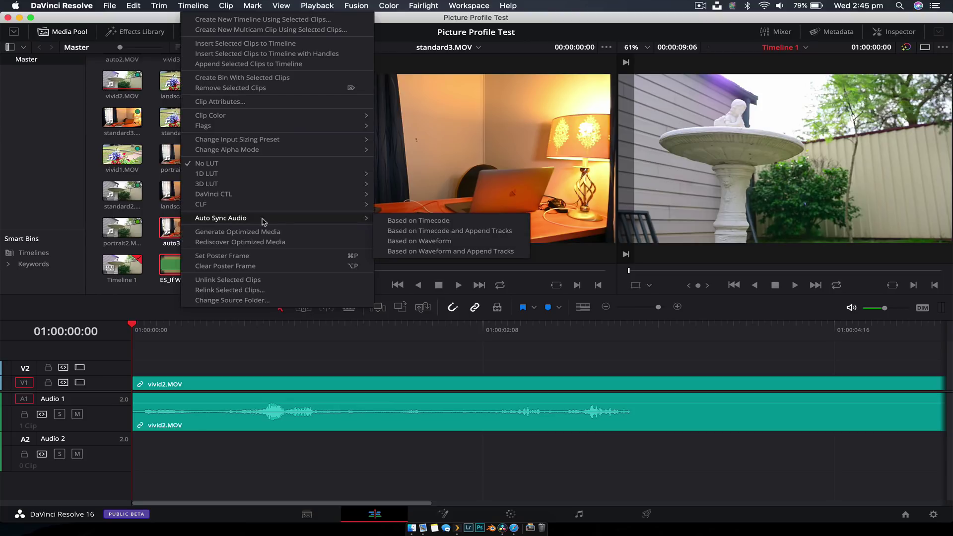